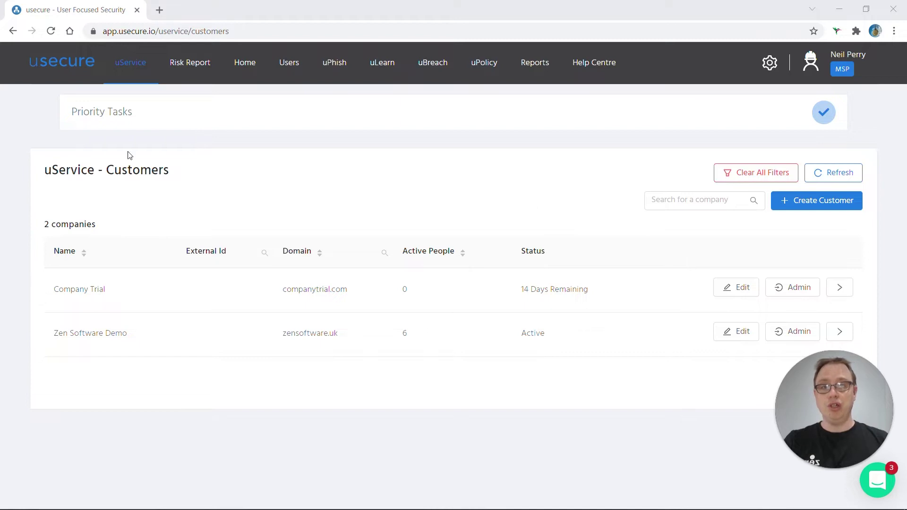
- Open the uService Prospects page and review the six companies' scan and phishing statuses
{"action": "mouse_move", "coordinate": [141, 67]}
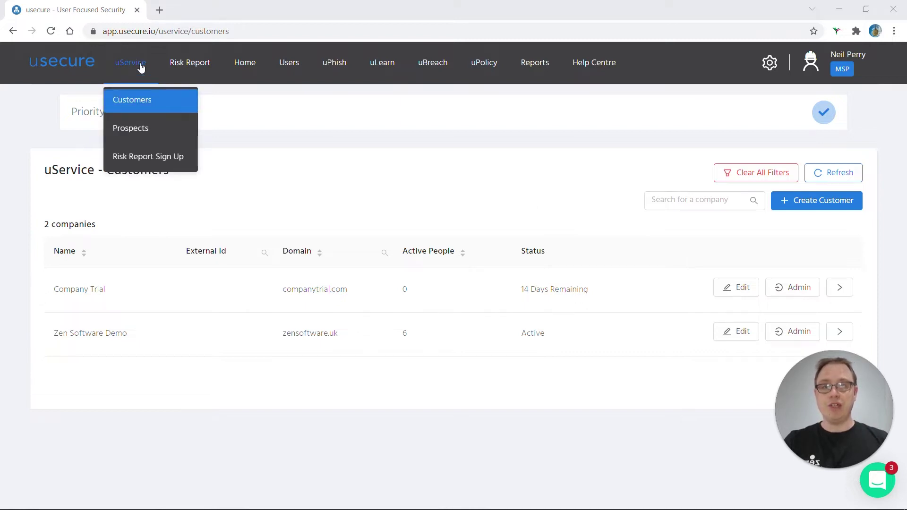
{"action": "left_click", "coordinate": [133, 130]}
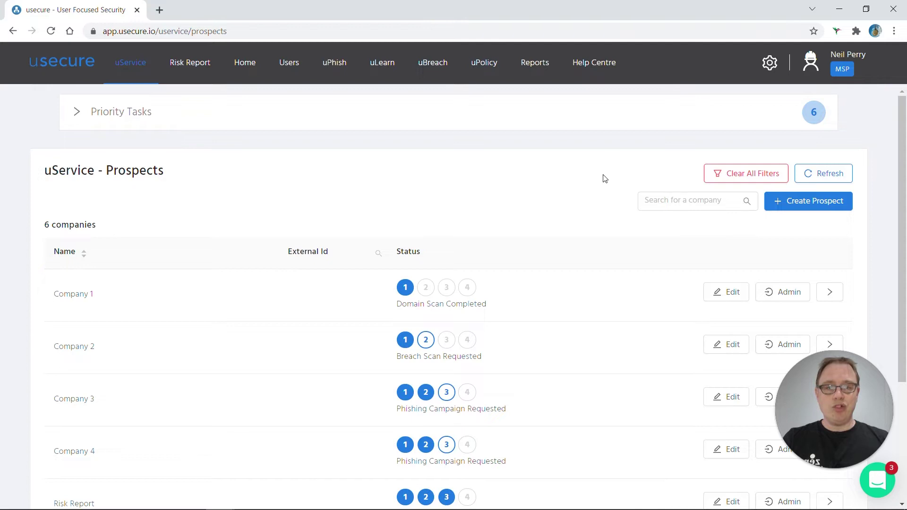
{"action": "scroll", "coordinate": [331, 289], "scroll_direction": "down", "scroll_amount": 1}
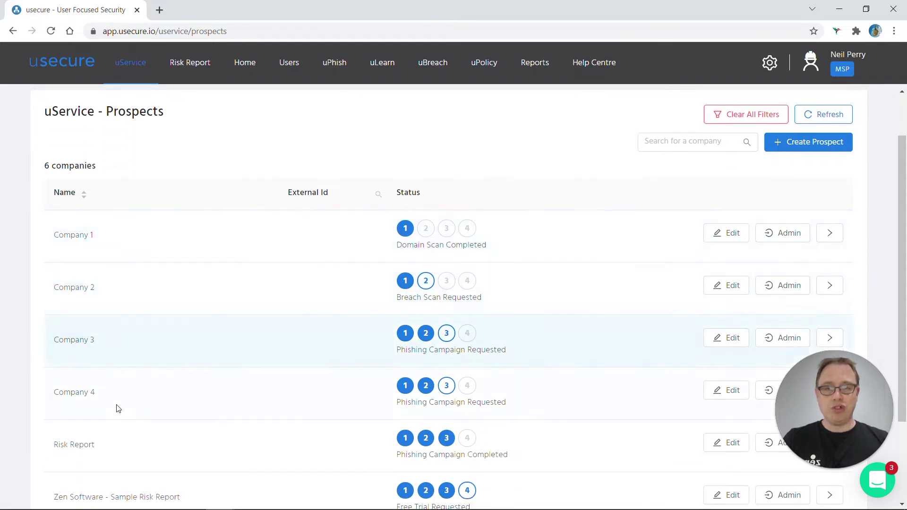
{"action": "scroll", "coordinate": [188, 268], "scroll_direction": "up", "scroll_amount": 1}
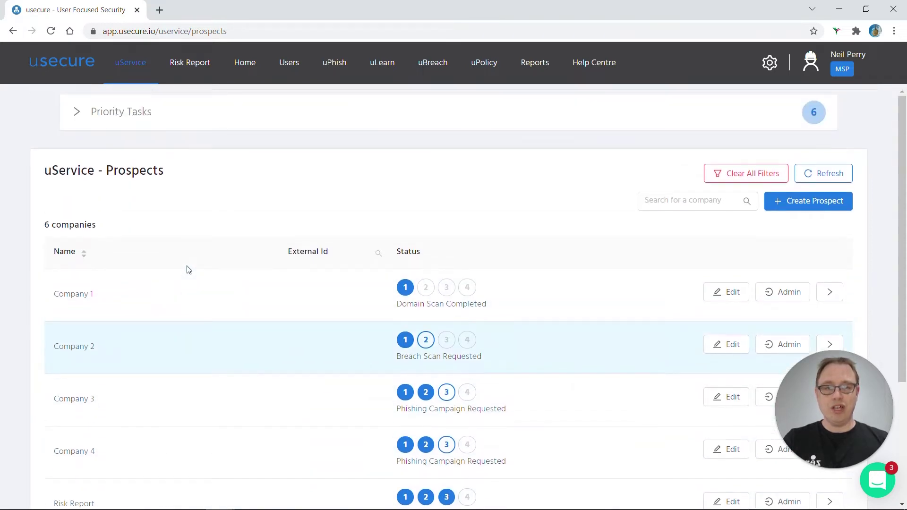
- Expand Priority Tasks and request a breach scan on Company 1's card
{"action": "left_click", "coordinate": [77, 113]}
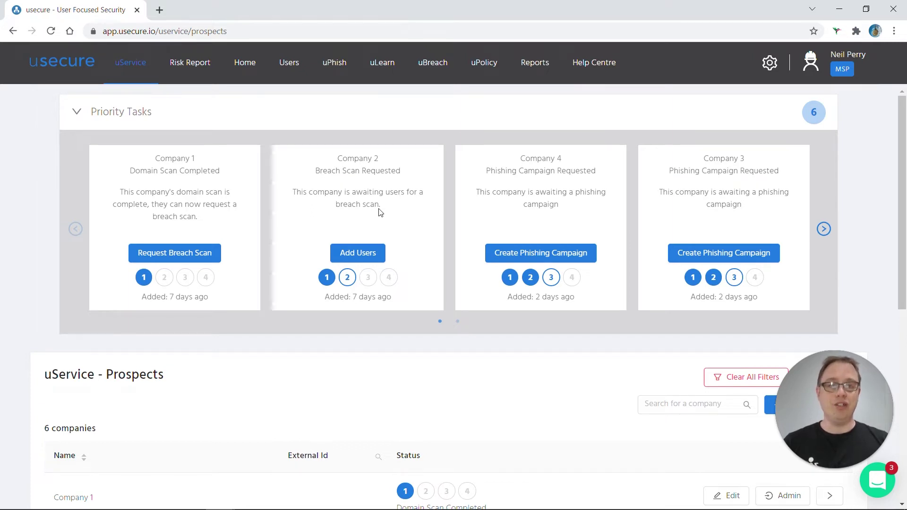
{"action": "left_click", "coordinate": [183, 254]}
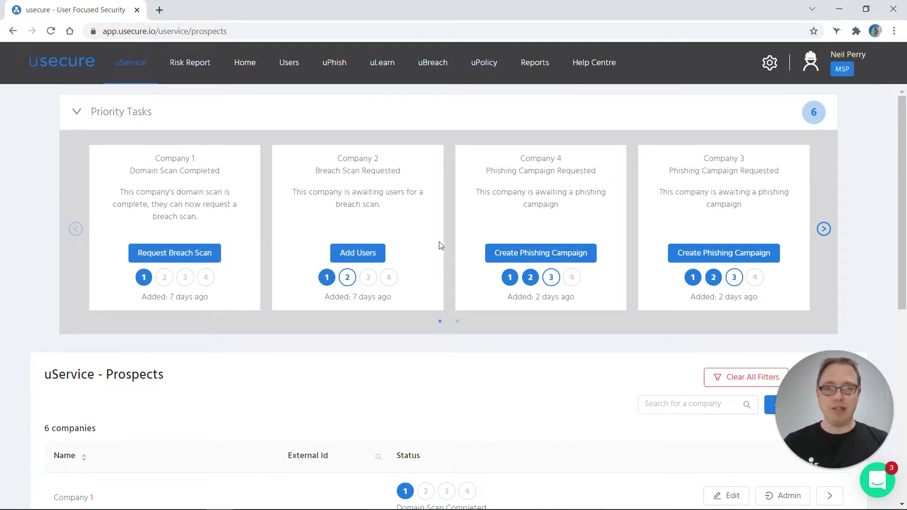
{"action": "left_click", "coordinate": [139, 246]}
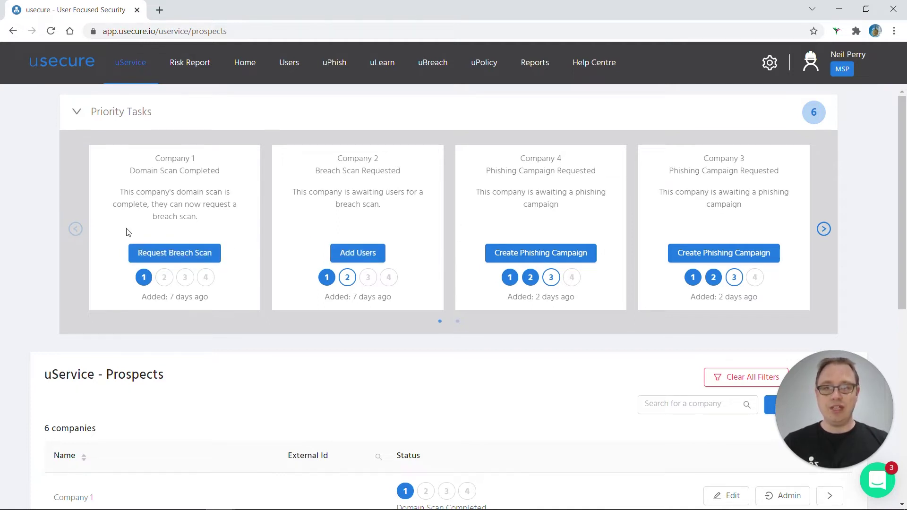
{"action": "left_click", "coordinate": [202, 253]}
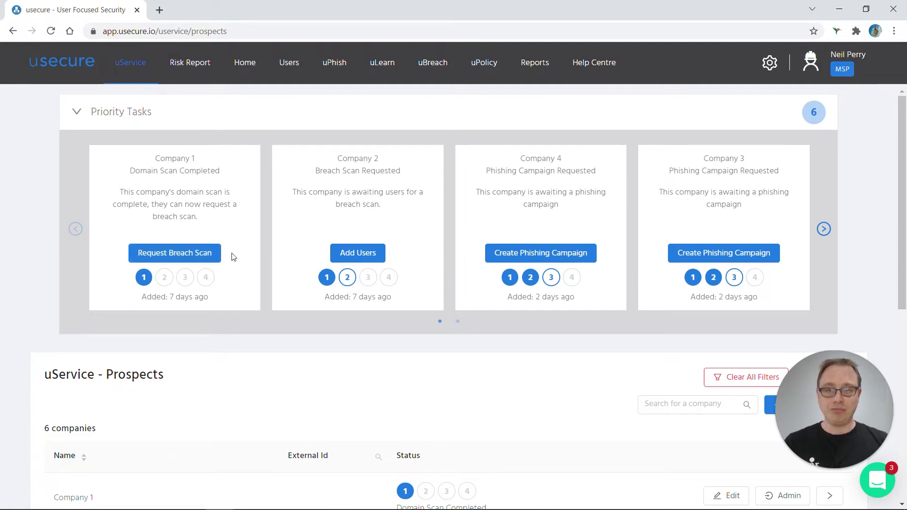
{"action": "scroll", "coordinate": [764, 226], "scroll_direction": "down", "scroll_amount": 3}
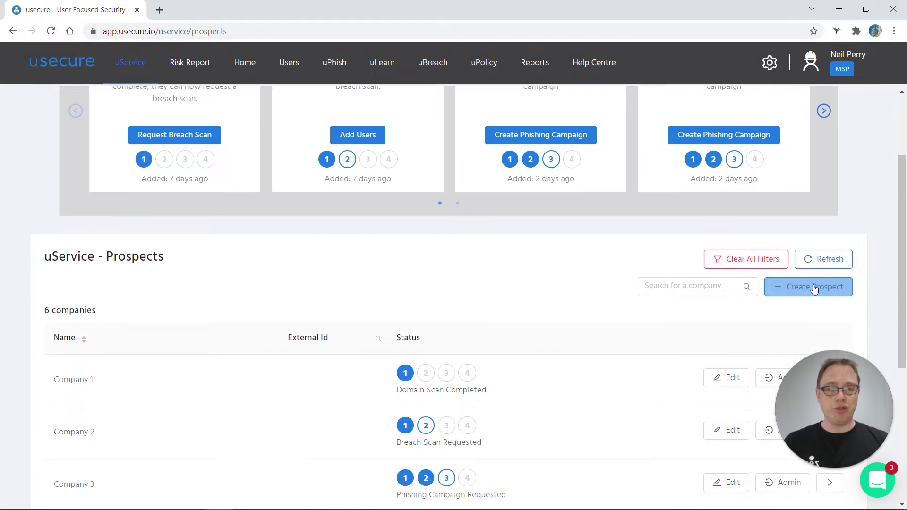
- Start a new prospect with company name 'prospect' and domain 'prospect.com'
{"action": "left_click", "coordinate": [814, 288]}
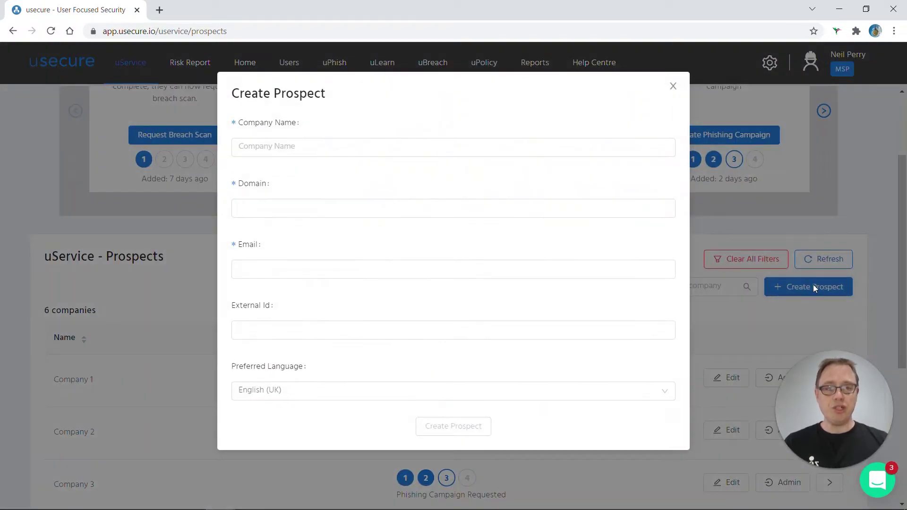
{"action": "left_click", "coordinate": [454, 147]}
{"action": "type", "text": "prospect"}
{"action": "left_click", "coordinate": [239, 208]}
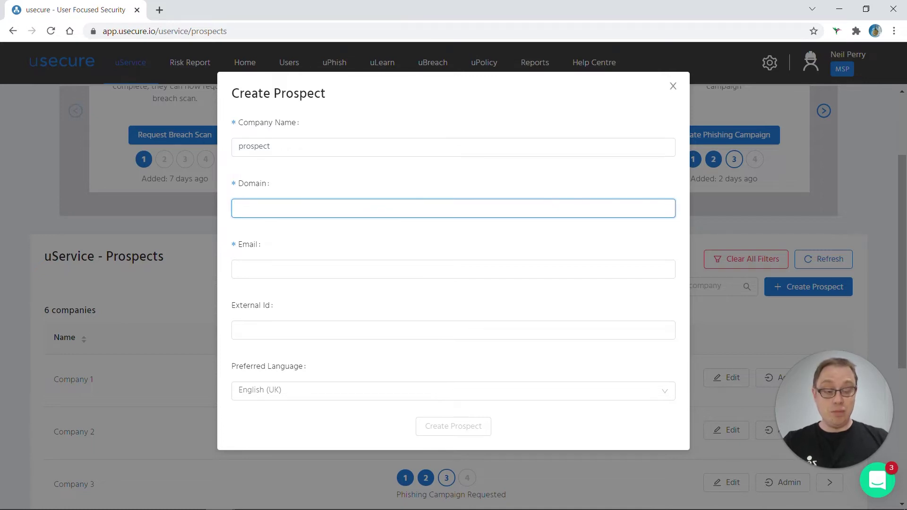
{"action": "type", "text": "pros"}
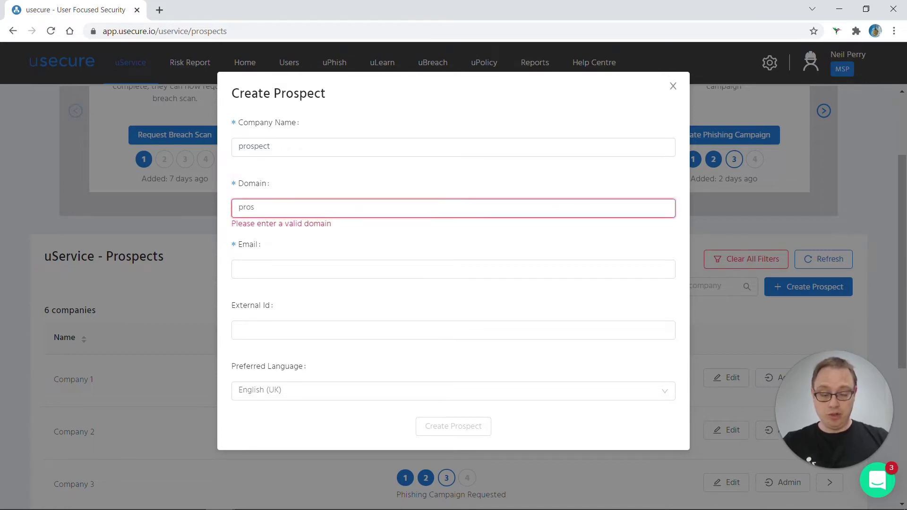
{"action": "type", "text": "pect.com"}
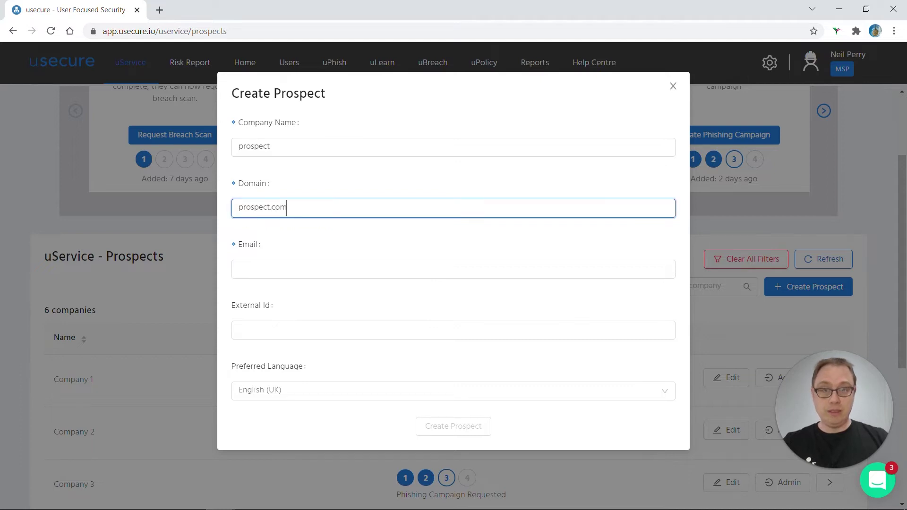
- Enter the contact e-mail address, fixing a misspelled letter in it
{"action": "left_click", "coordinate": [238, 269]}
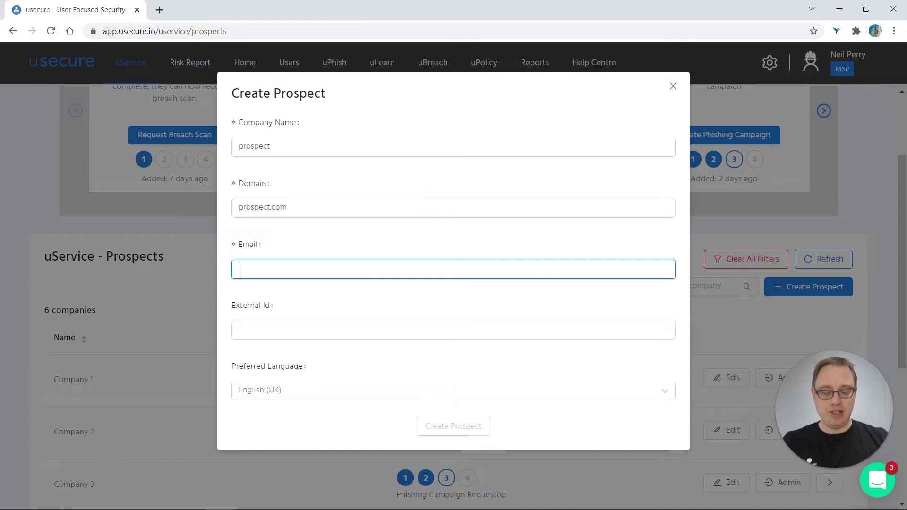
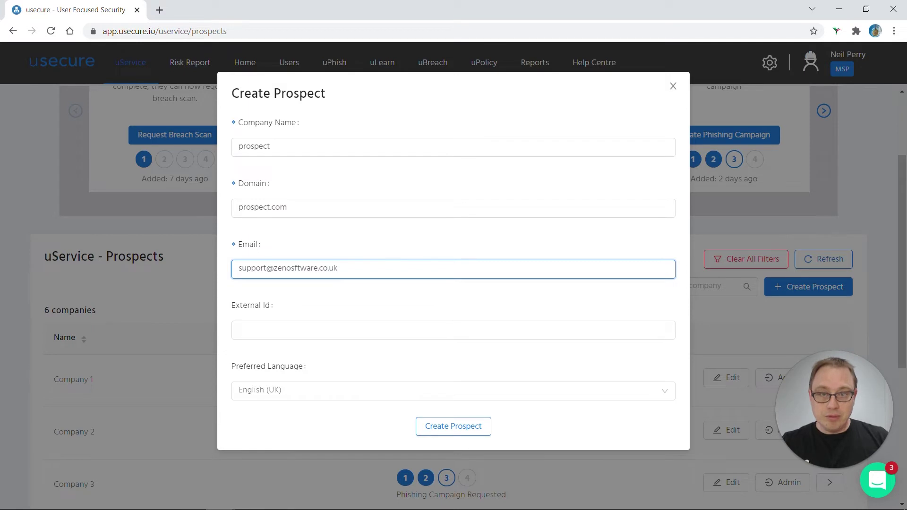
{"action": "left_click", "coordinate": [291, 269]}
{"action": "key", "text": "BackSpace"}
{"action": "type", "text": "o"}
{"action": "key", "text": "Tab"}
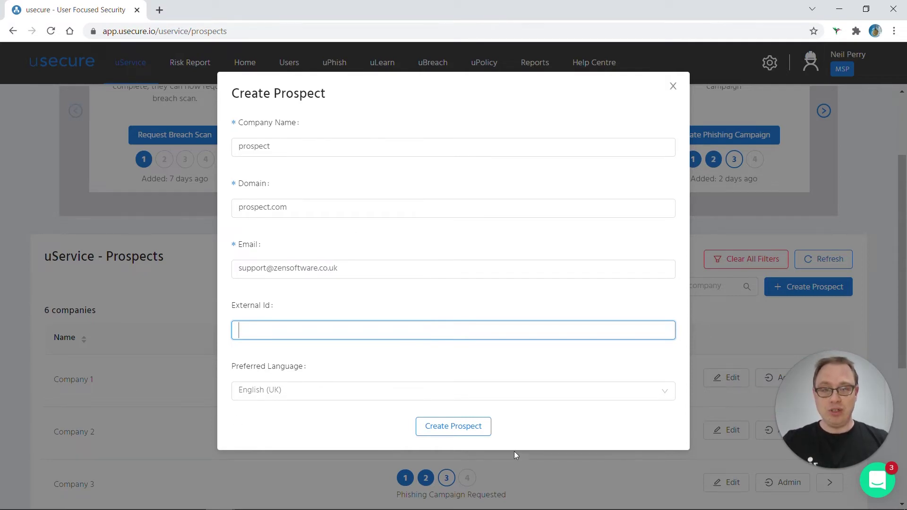
- Save the prospect, start its risk report, and refresh the list to show 7 companies
{"action": "left_click", "coordinate": [466, 432]}
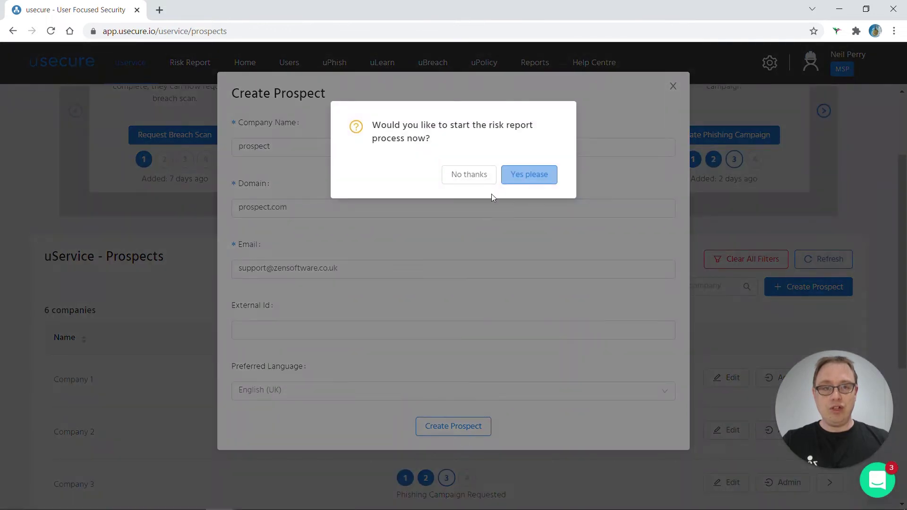
{"action": "left_click", "coordinate": [539, 176]}
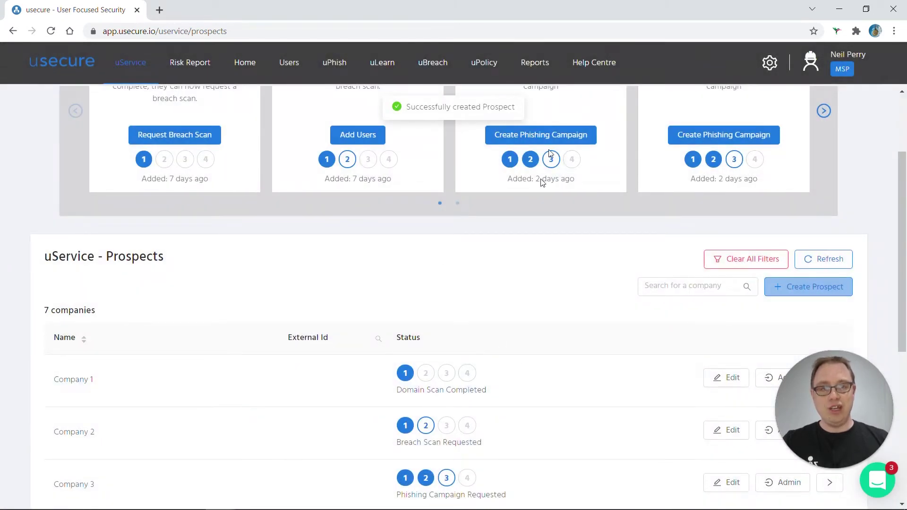
{"action": "scroll", "coordinate": [502, 317], "scroll_direction": "down", "scroll_amount": 7}
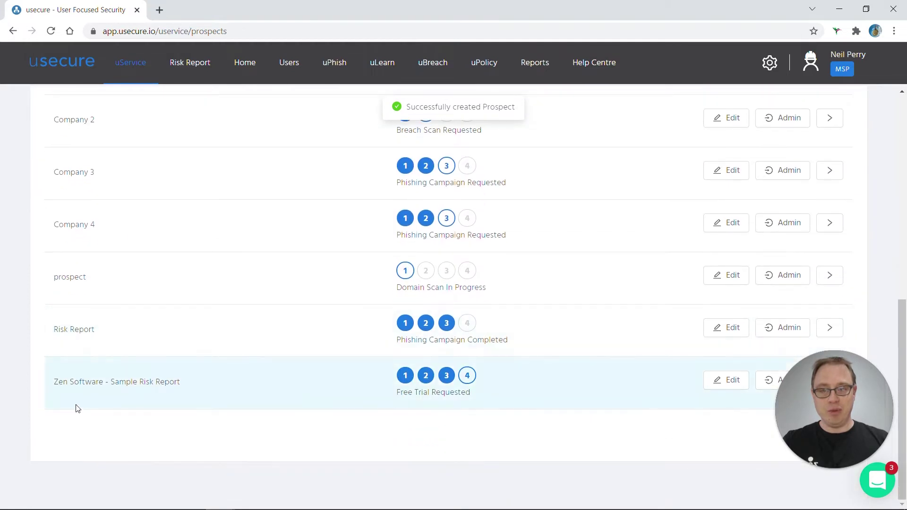
{"action": "scroll", "coordinate": [613, 336], "scroll_direction": "up", "scroll_amount": 4}
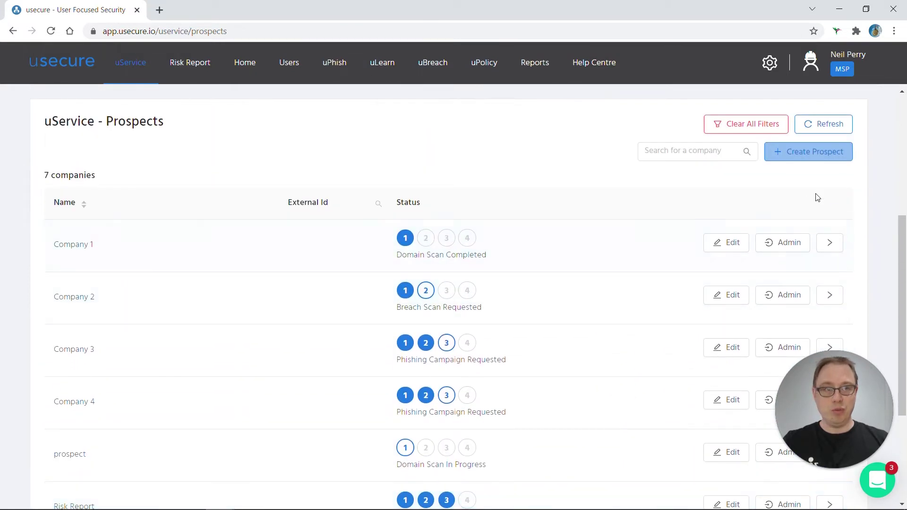
{"action": "left_click", "coordinate": [836, 121]}
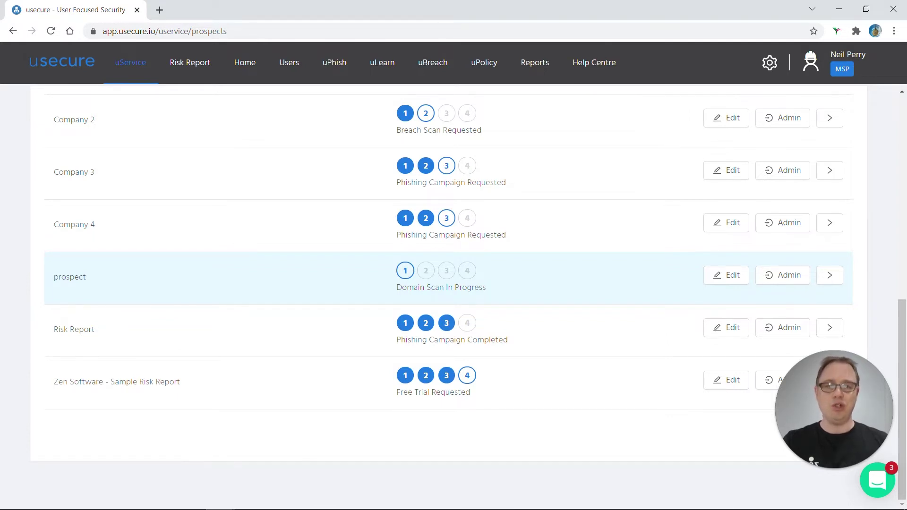
{"action": "scroll", "coordinate": [404, 294], "scroll_direction": "up", "scroll_amount": 10}
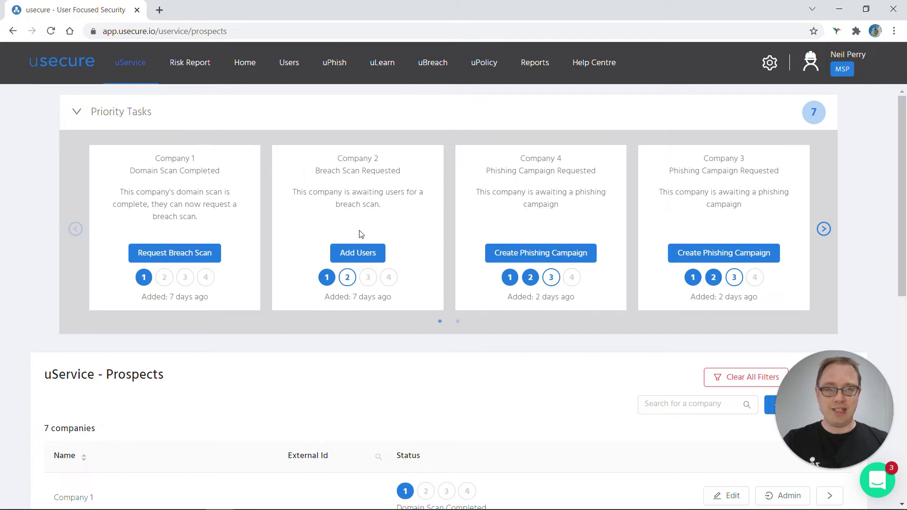
- Open Company 2's empty Users page via Add Users and check the Import Users options
{"action": "left_click", "coordinate": [373, 255]}
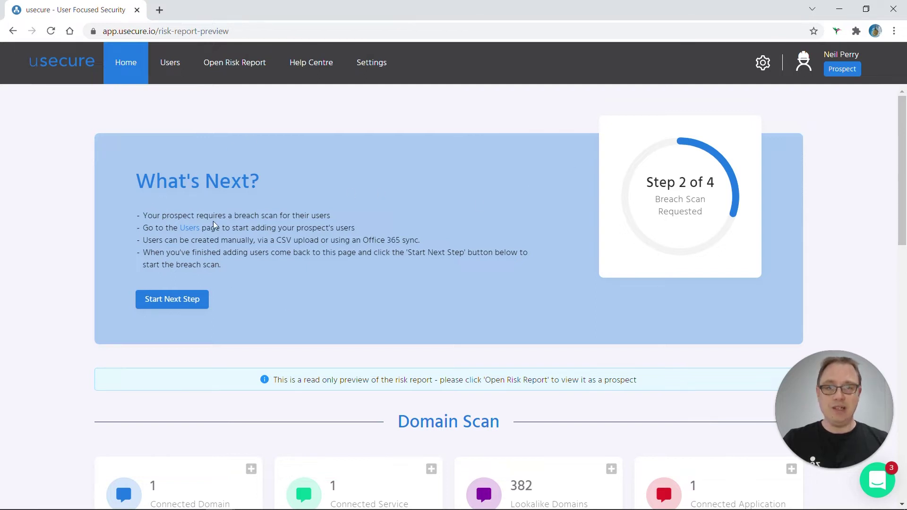
{"action": "left_click", "coordinate": [179, 67]}
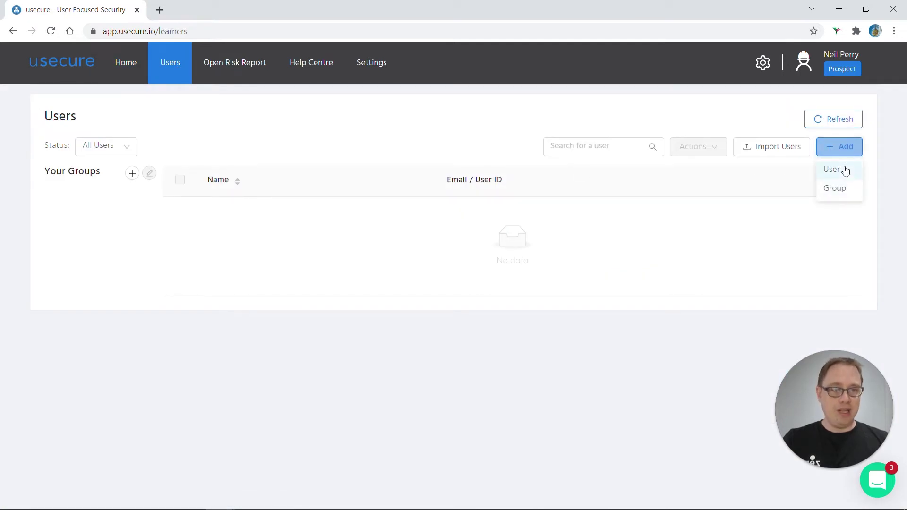
{"action": "left_click", "coordinate": [795, 148]}
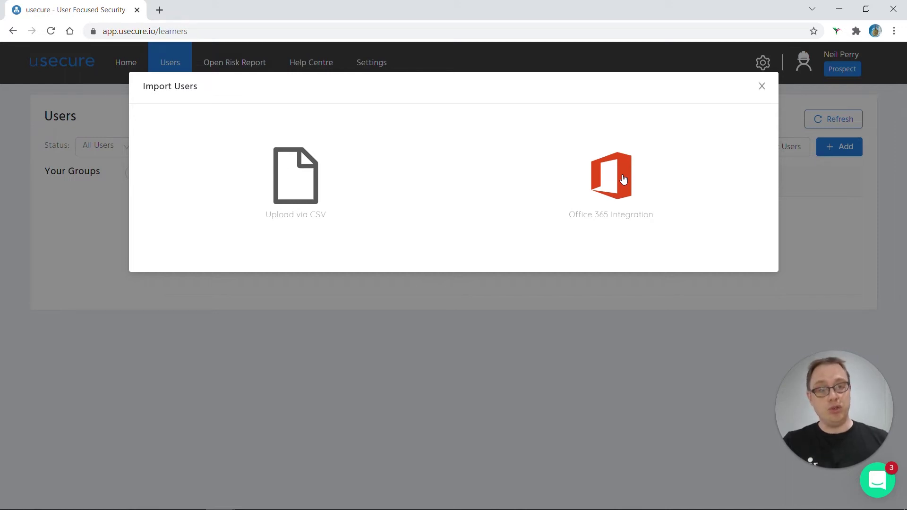
{"action": "left_click", "coordinate": [762, 86]}
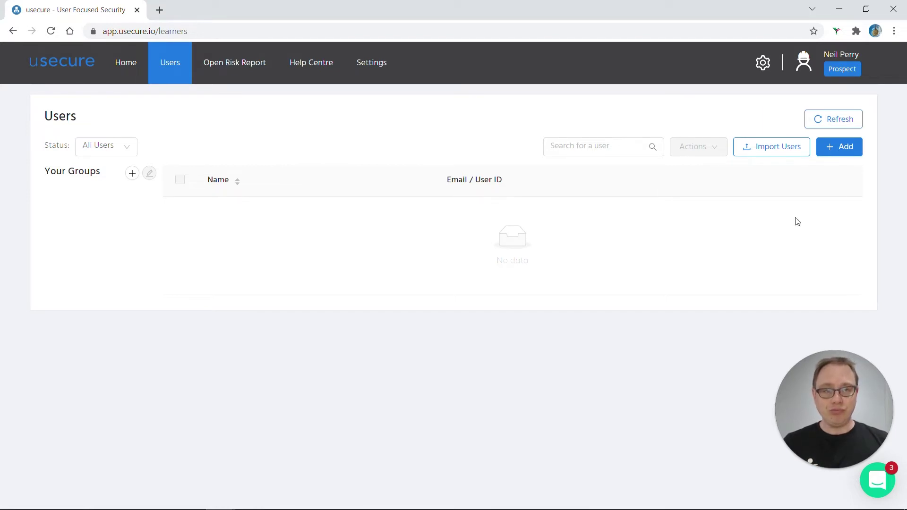
- Return to the MSP view and open Company 4's phishing campaign step of the risk report
{"action": "mouse_move", "coordinate": [849, 70]}
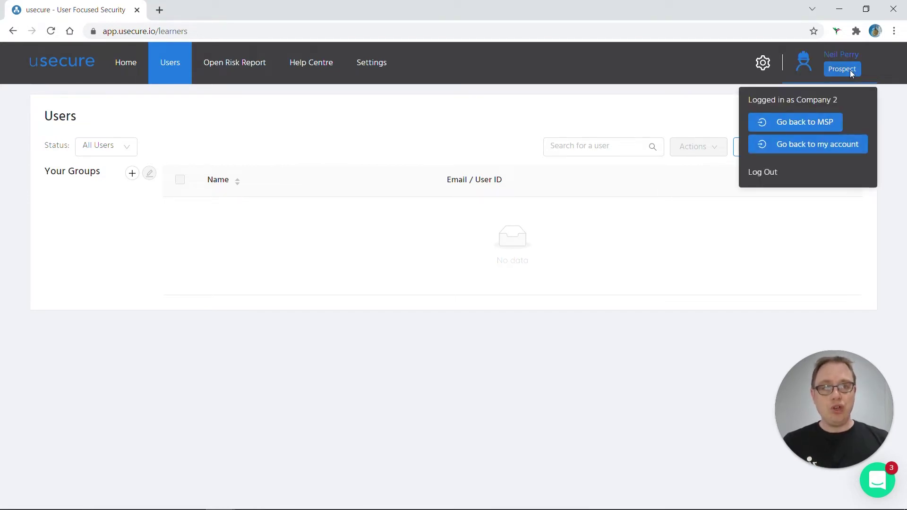
{"action": "left_click", "coordinate": [830, 123]}
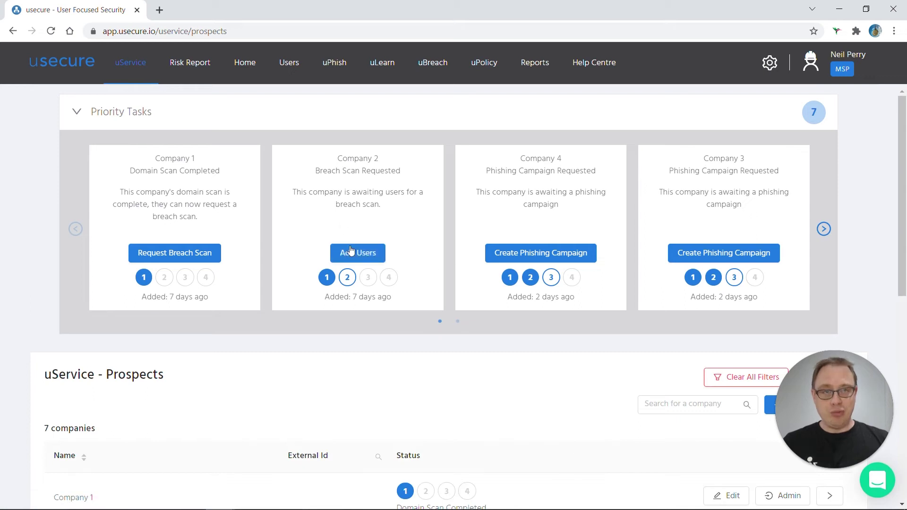
{"action": "left_click", "coordinate": [356, 253]}
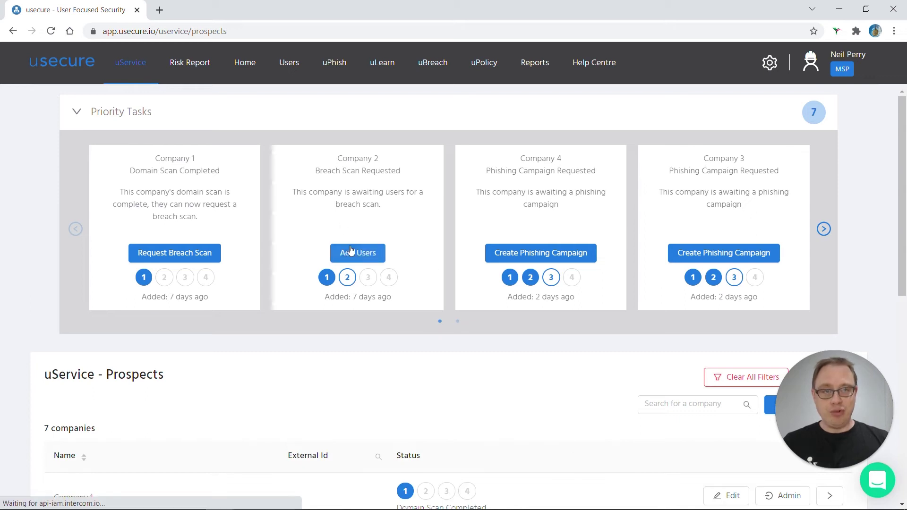
{"action": "left_click", "coordinate": [530, 254]}
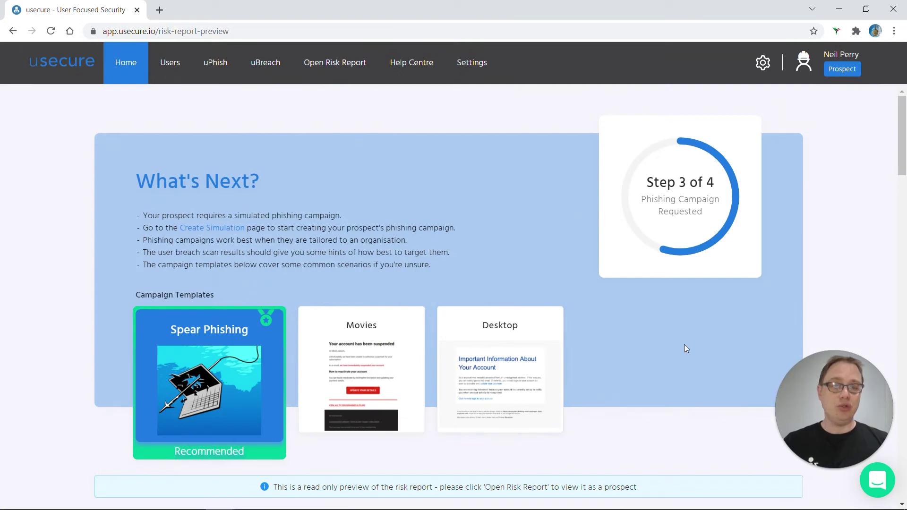
{"action": "scroll", "coordinate": [687, 347], "scroll_direction": "down", "scroll_amount": 2}
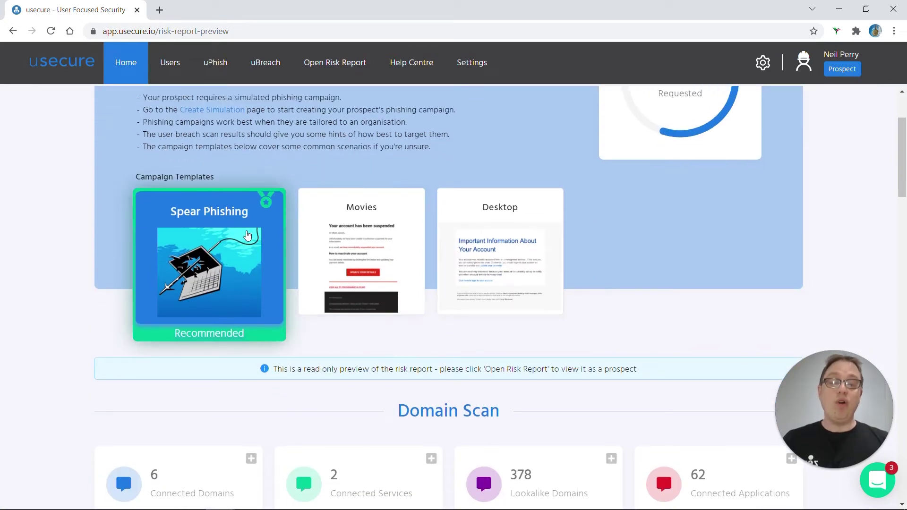
- Start a simulation from the Spear Phishing template and select its email text block
{"action": "left_click", "coordinate": [248, 235]}
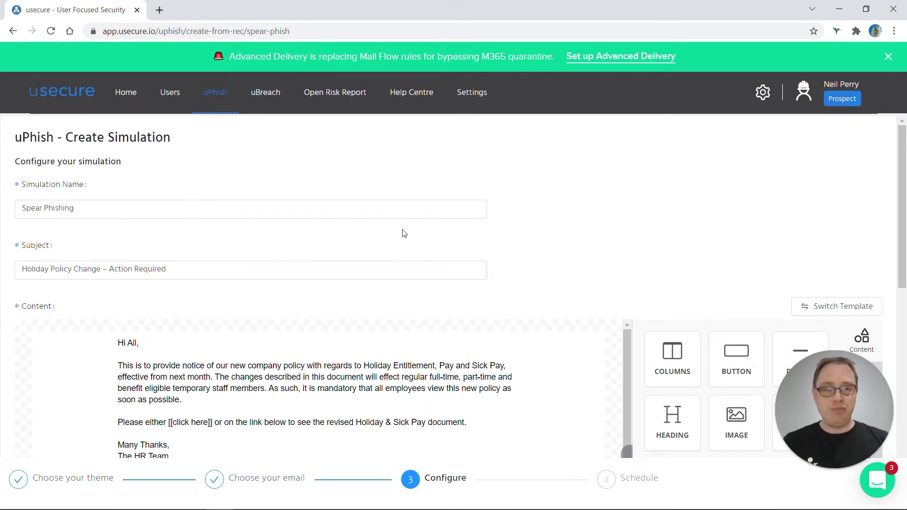
{"action": "scroll", "coordinate": [403, 235], "scroll_direction": "down", "scroll_amount": 3}
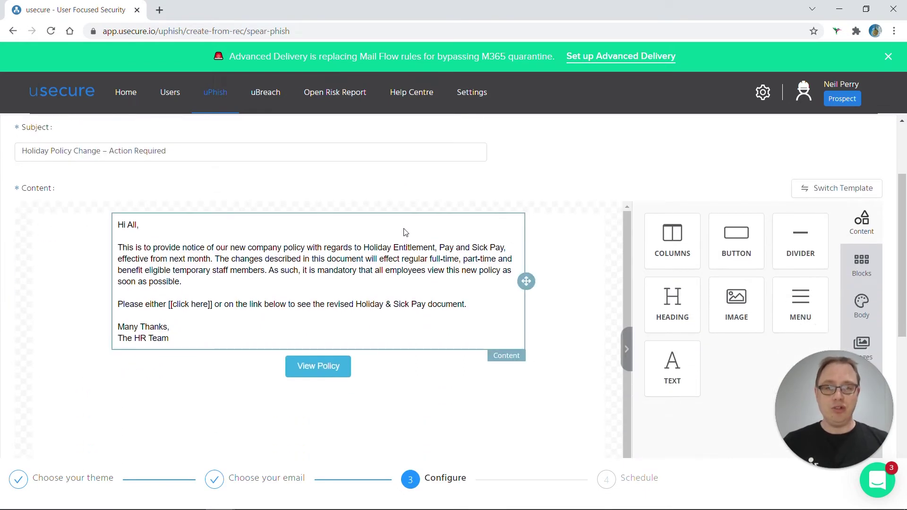
{"action": "left_click", "coordinate": [179, 342]}
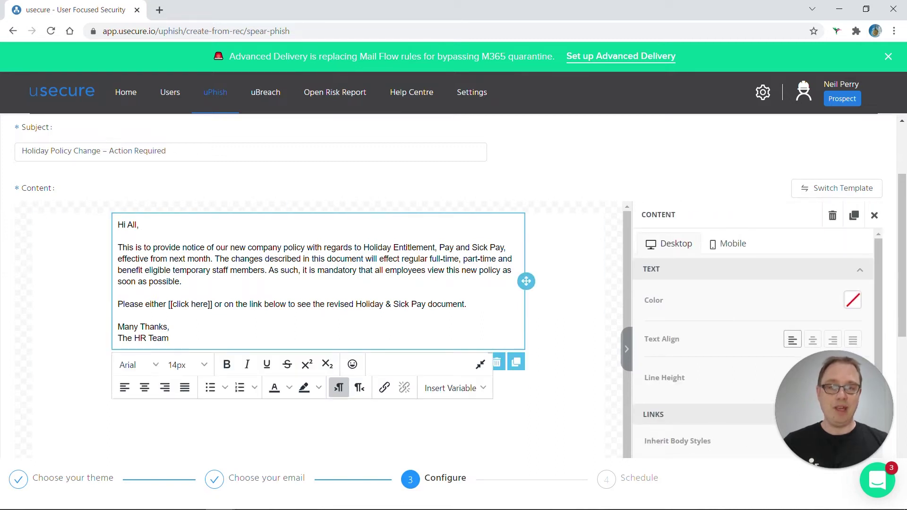
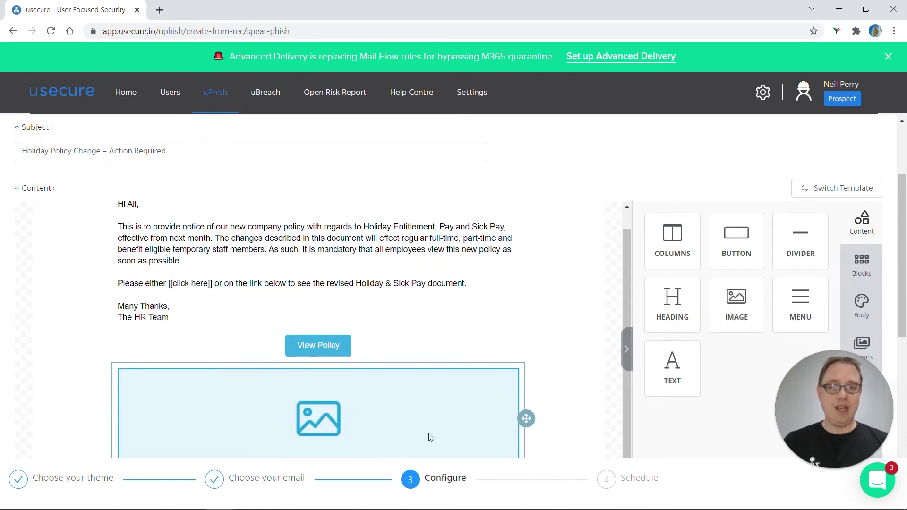
- Add a text block below the View Policy button in the 'Holiday Policy Change' email
{"action": "left_click_drag", "start_coordinate": [672, 368], "coordinate": [399, 364]}
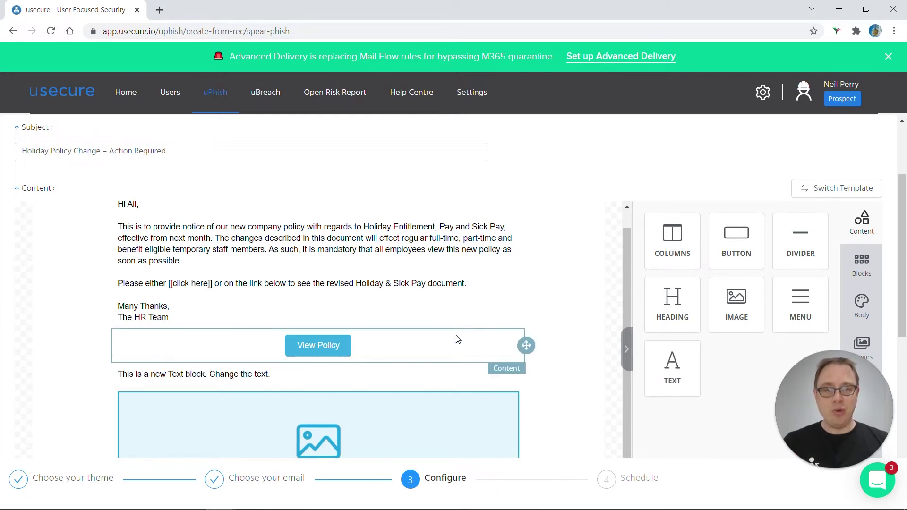
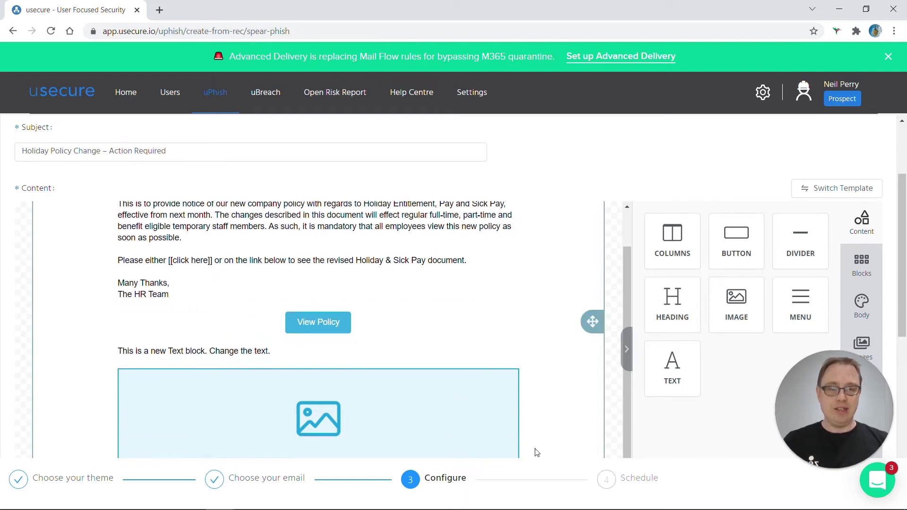
- On the Schedule step, set the simulation start time to 14:27
{"action": "left_click", "coordinate": [605, 481]}
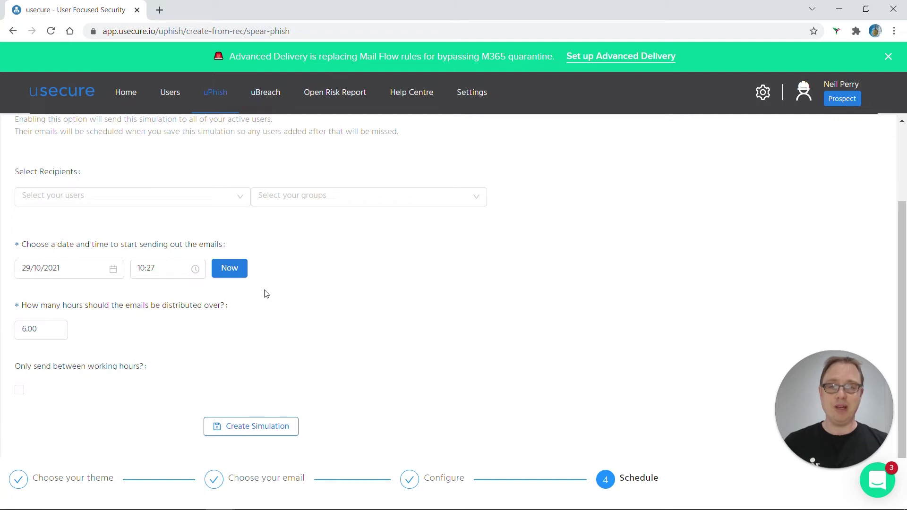
{"action": "left_click", "coordinate": [147, 269]}
{"action": "left_click", "coordinate": [140, 372]}
{"action": "left_click", "coordinate": [308, 330]}
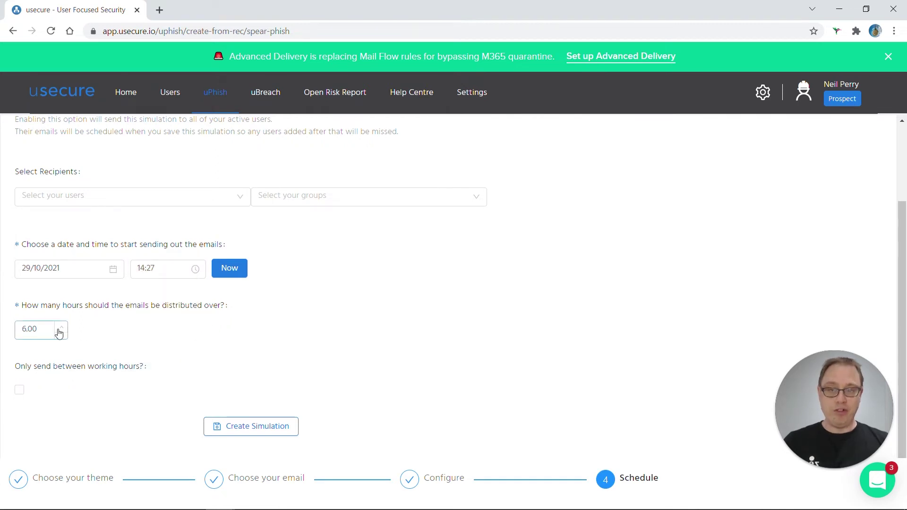
- Try creating the simulation, then switch on Send to All Users to clear the recipient errors
{"action": "left_click", "coordinate": [248, 427]}
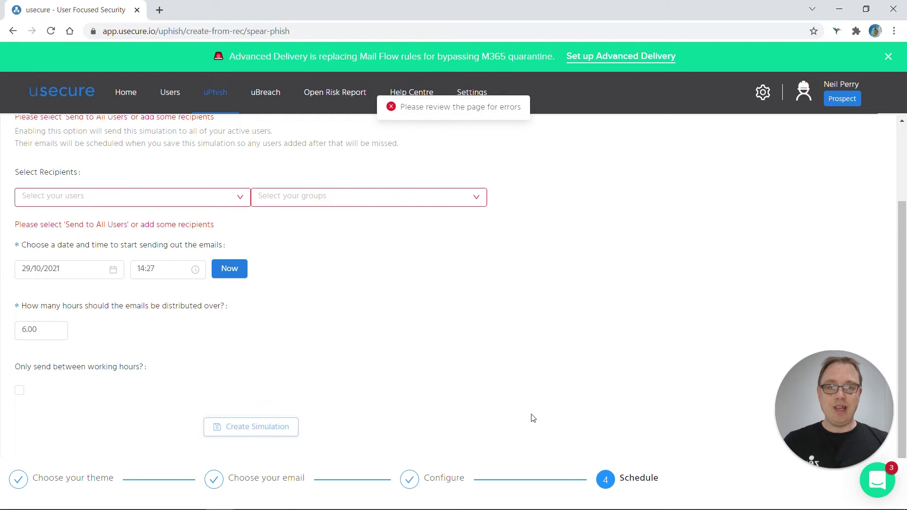
{"action": "scroll", "coordinate": [174, 204], "scroll_direction": "up", "scroll_amount": 2}
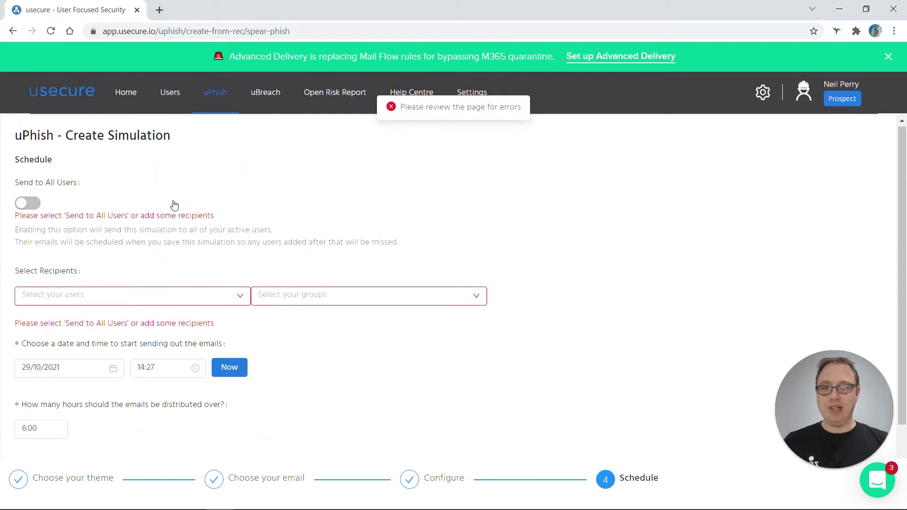
{"action": "left_click", "coordinate": [31, 204]}
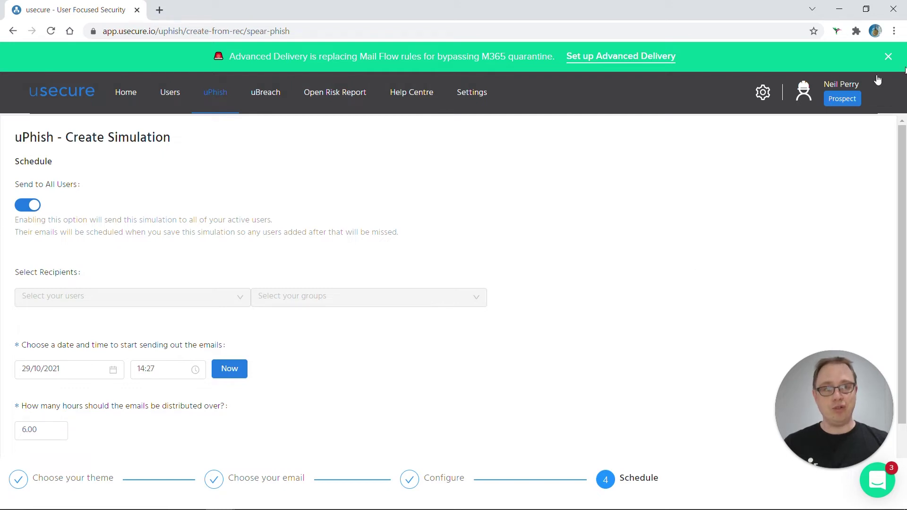
- Switch from the customer account back to the MSP's uService account
{"action": "mouse_move", "coordinate": [842, 116]}
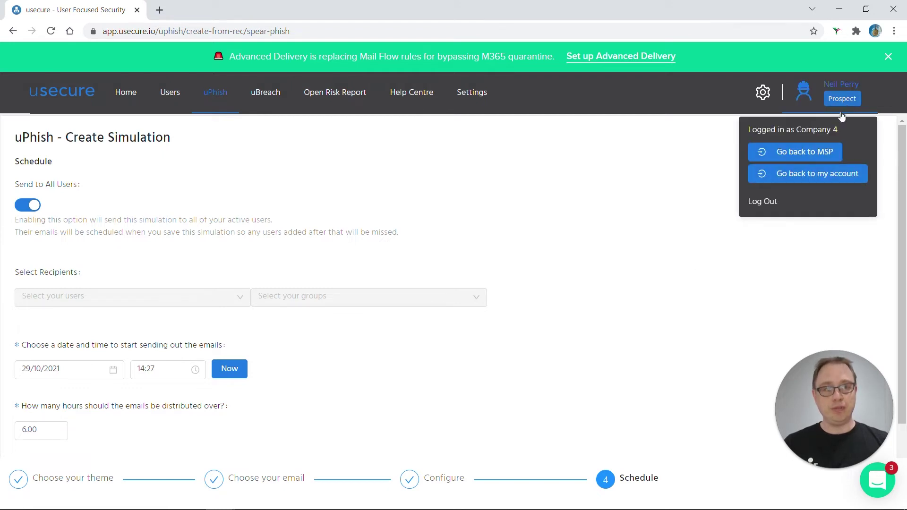
{"action": "left_click", "coordinate": [826, 150]}
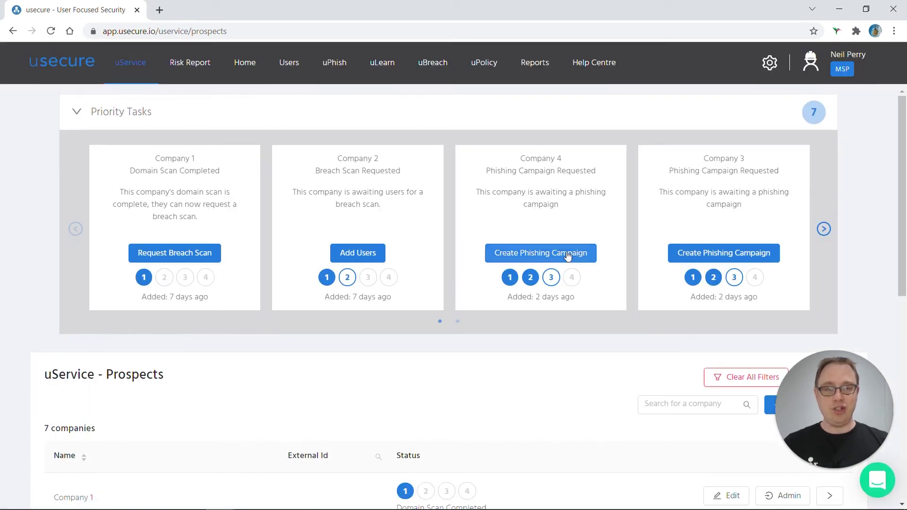
{"action": "left_click", "coordinate": [567, 256]}
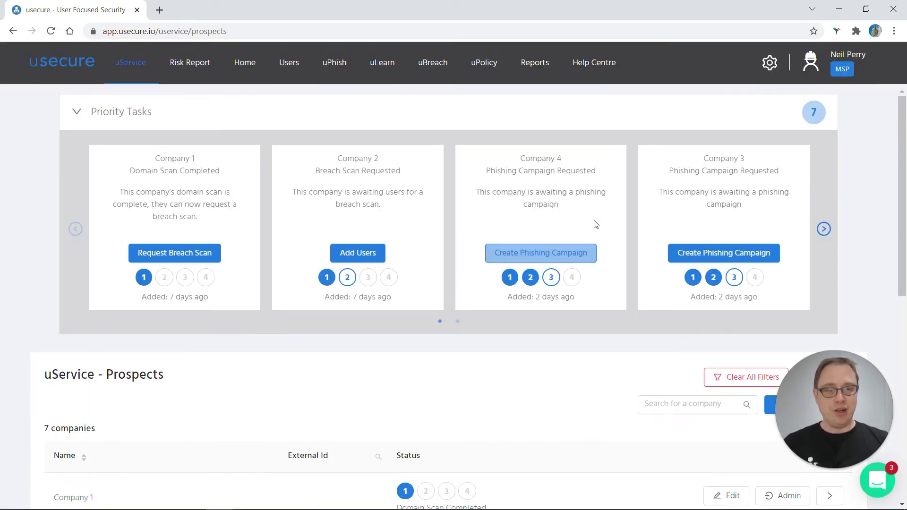
{"action": "left_click", "coordinate": [529, 253]}
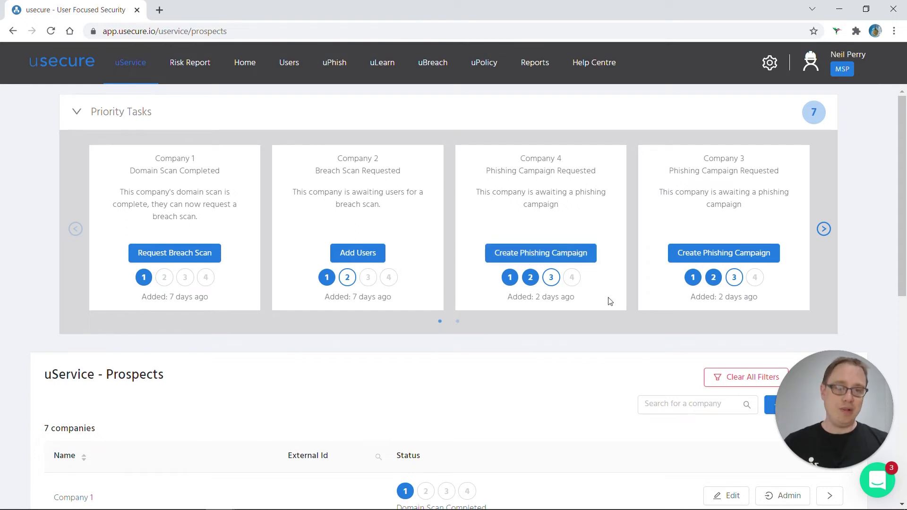
{"action": "scroll", "coordinate": [609, 301], "scroll_direction": "down", "scroll_amount": 3}
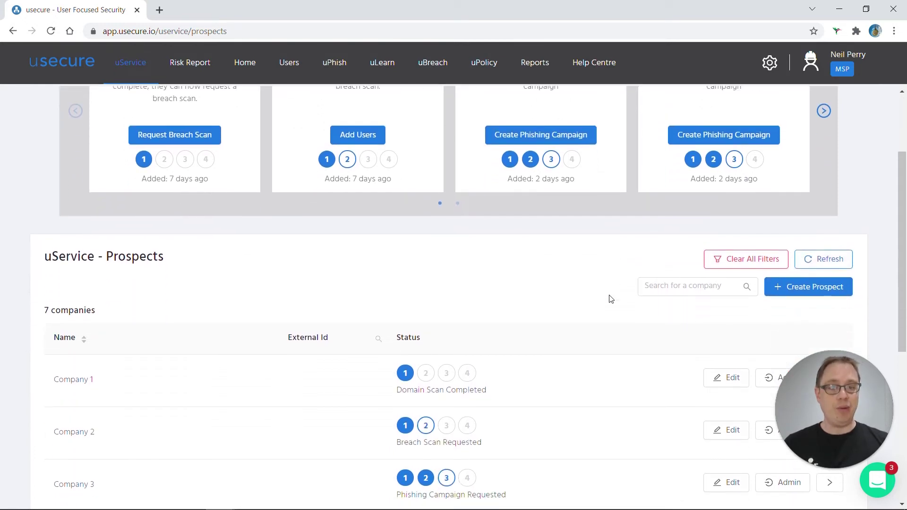
- Page through Priority Tasks, then scroll down to the seven prospects and their stages
{"action": "left_click", "coordinate": [824, 112]}
{"action": "scroll", "coordinate": [831, 156], "scroll_direction": "up", "scroll_amount": 3}
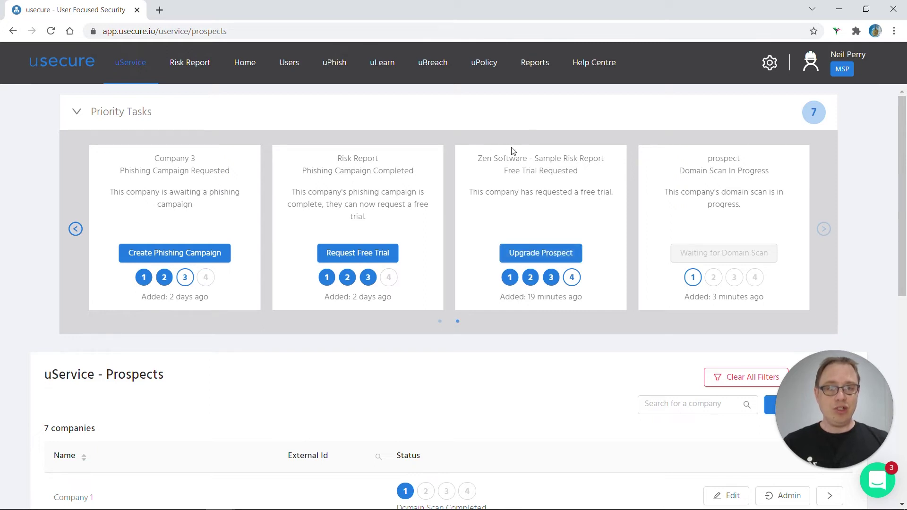
{"action": "scroll", "coordinate": [599, 232], "scroll_direction": "down", "scroll_amount": 9}
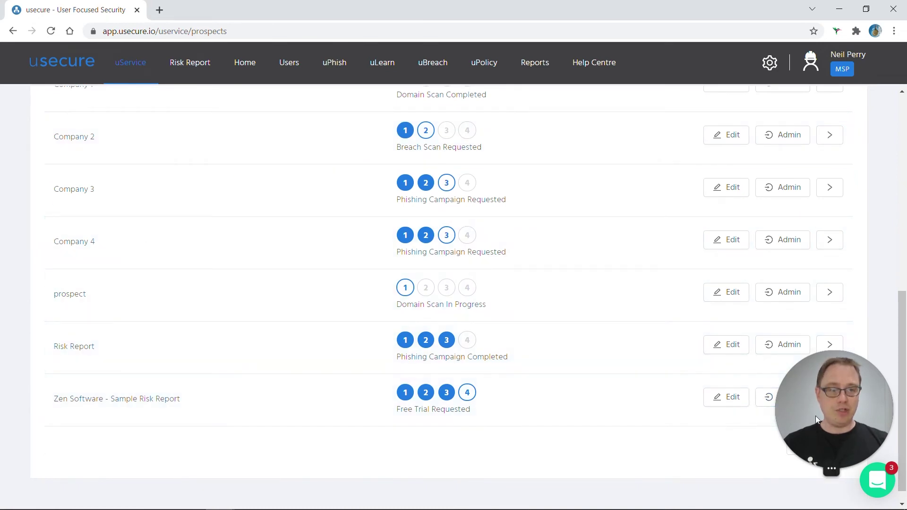
{"action": "left_click_drag", "start_coordinate": [816, 415], "coordinate": [829, 316]}
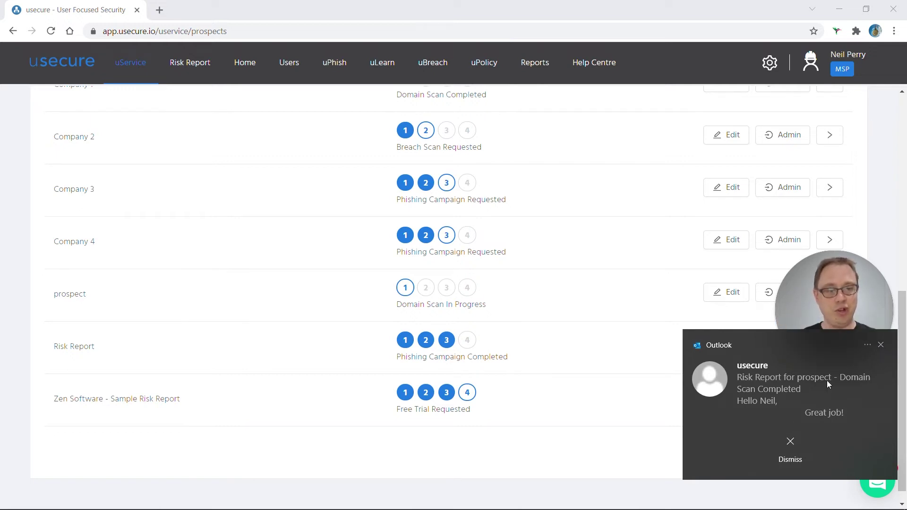
- Dismiss the Outlook toast, open Zen Software's risk report and scroll to its domain scan
{"action": "left_click", "coordinate": [882, 347]}
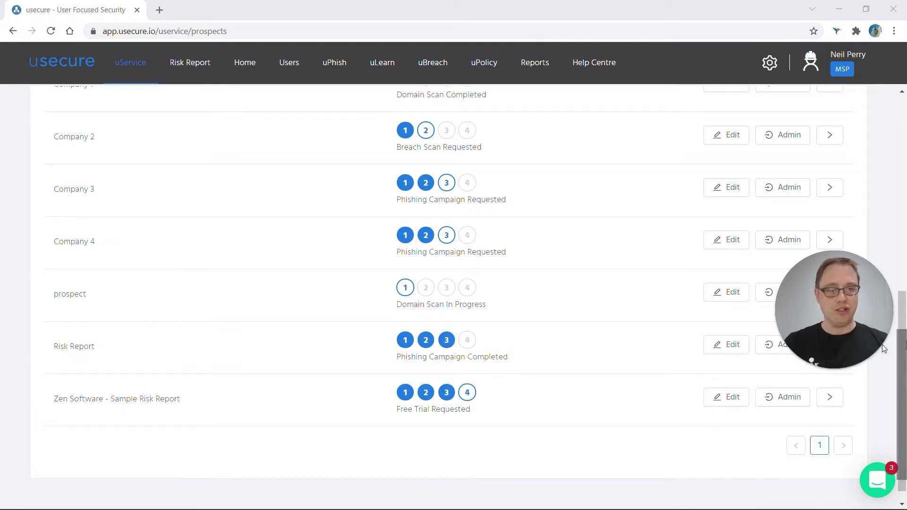
{"action": "left_click", "coordinate": [832, 398]}
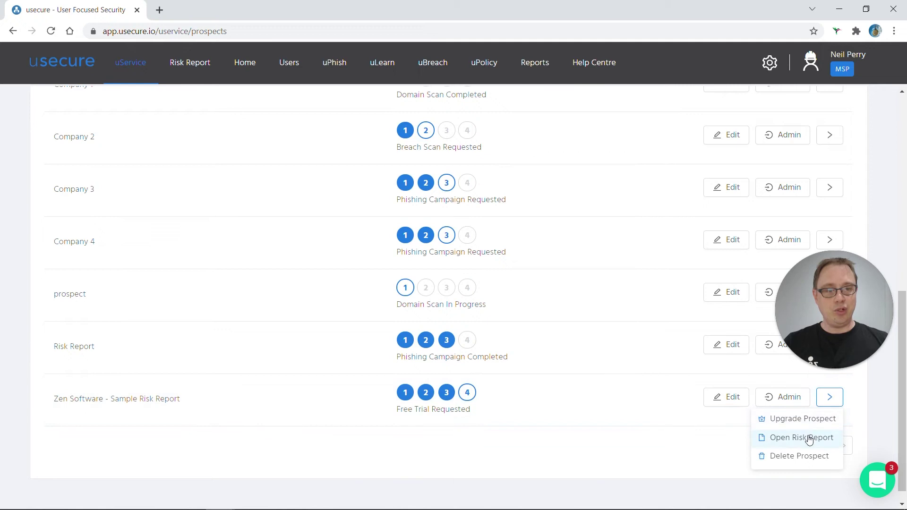
{"action": "left_click", "coordinate": [808, 439]}
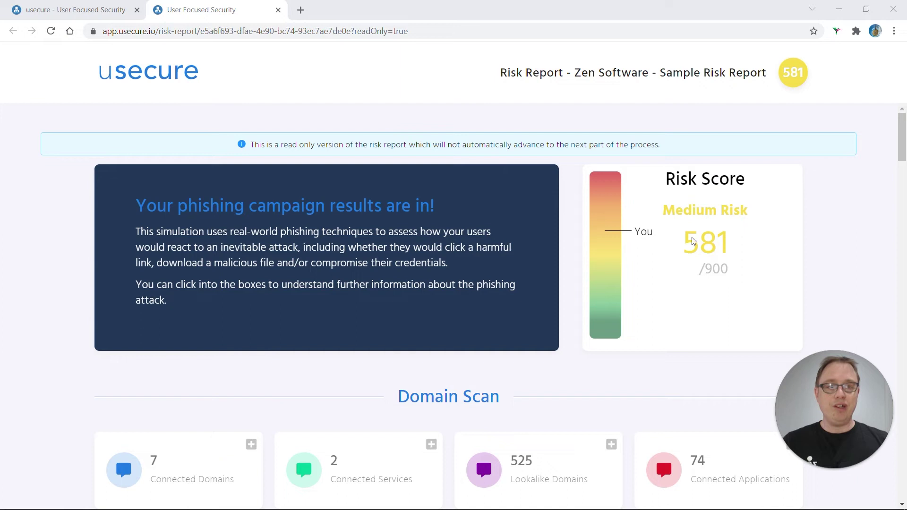
{"action": "scroll", "coordinate": [736, 250], "scroll_direction": "down", "scroll_amount": 1}
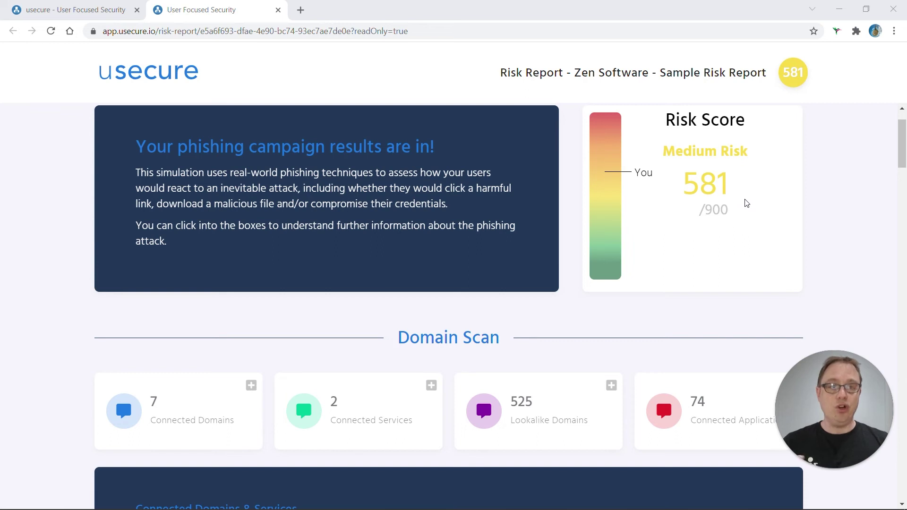
{"action": "scroll", "coordinate": [746, 203], "scroll_direction": "down", "scroll_amount": 2}
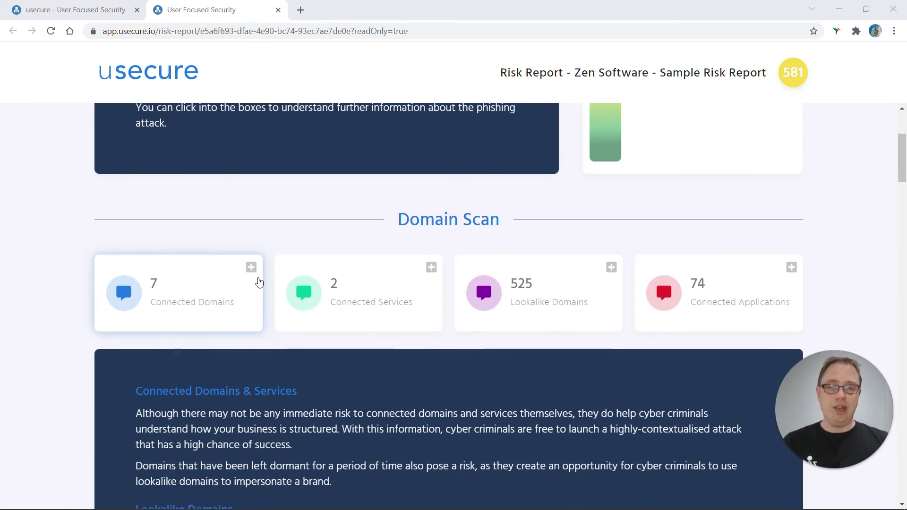
- Review the connected domains and lookalike domains lists, highlighting a quicktest.com lookalike
{"action": "left_click", "coordinate": [251, 268]}
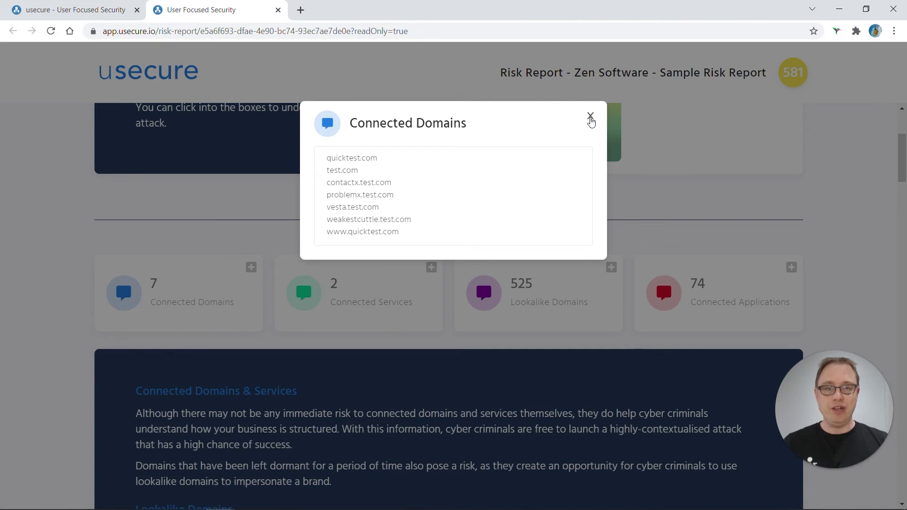
{"action": "left_click", "coordinate": [590, 118]}
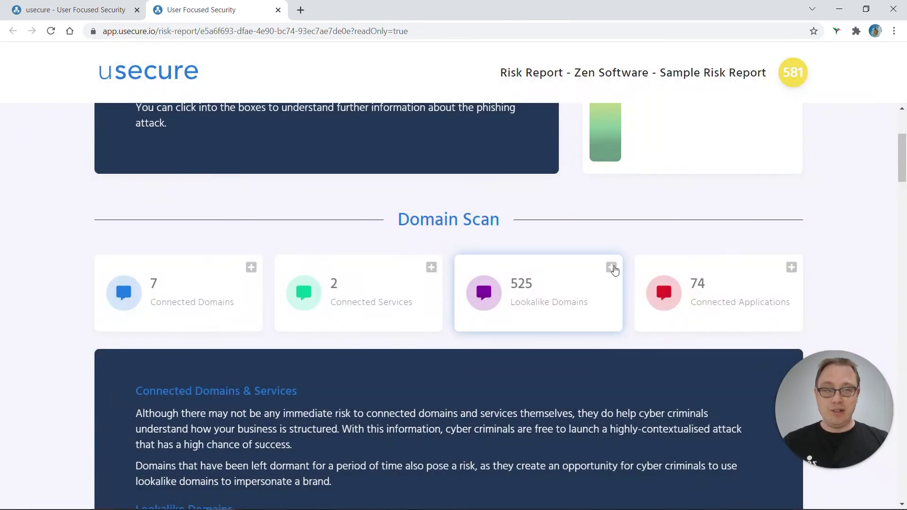
{"action": "left_click", "coordinate": [612, 268]}
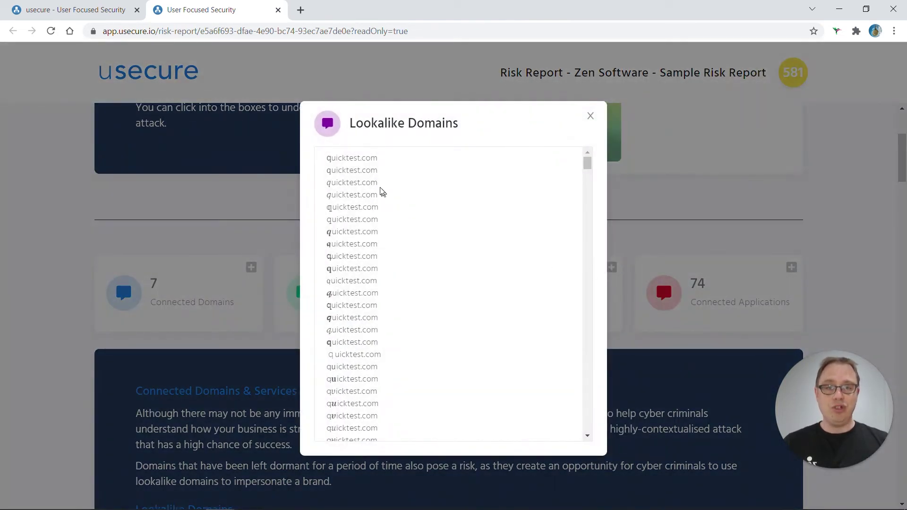
{"action": "scroll", "coordinate": [378, 187], "scroll_direction": "down", "scroll_amount": 5}
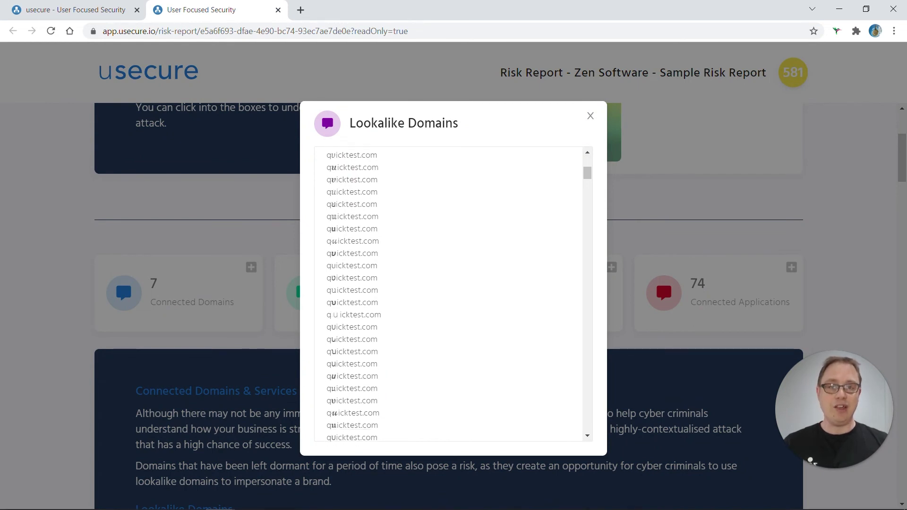
{"action": "scroll", "coordinate": [449, 293], "scroll_direction": "down", "scroll_amount": 3}
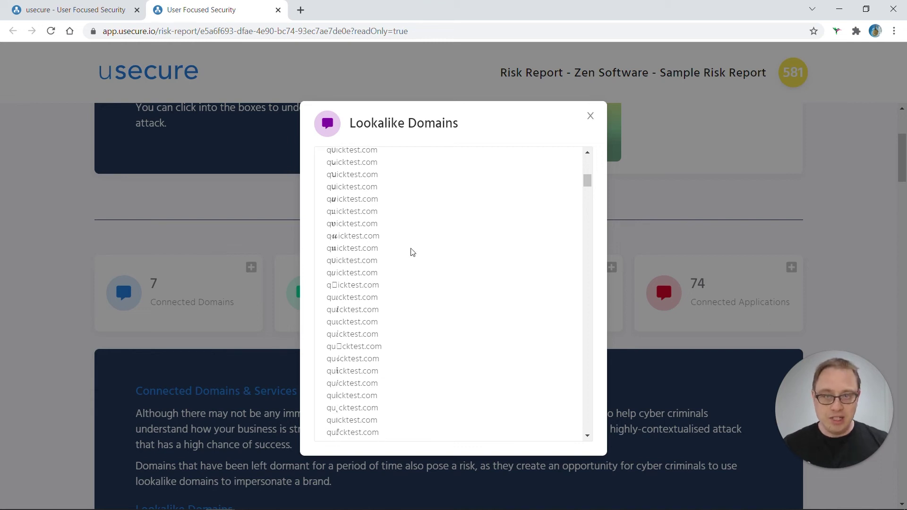
{"action": "scroll", "coordinate": [407, 260], "scroll_direction": "down", "scroll_amount": 2}
{"action": "left_click_drag", "start_coordinate": [385, 279], "coordinate": [326, 280]}
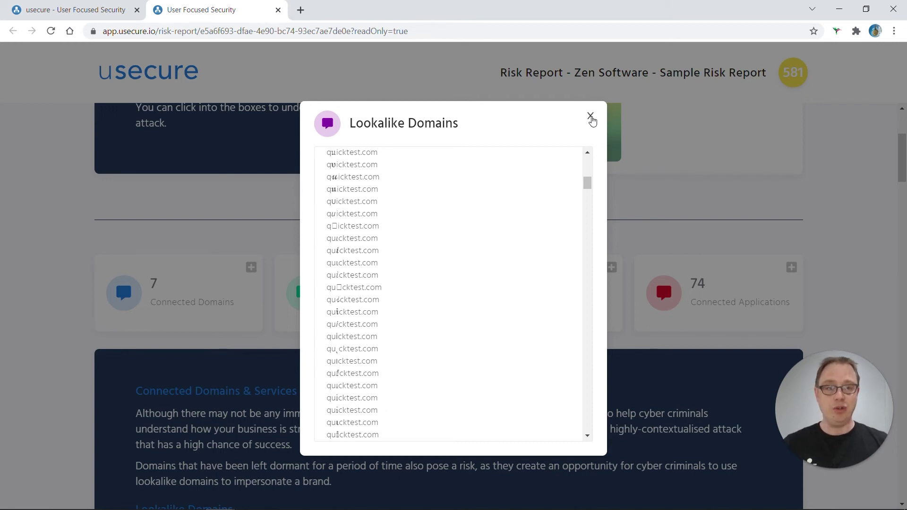
{"action": "left_click", "coordinate": [592, 118]}
- Scroll through all 74 connected applications, including Google Universal Analytics, HostMySite and IIS
{"action": "scroll", "coordinate": [695, 206], "scroll_direction": "down", "scroll_amount": 1}
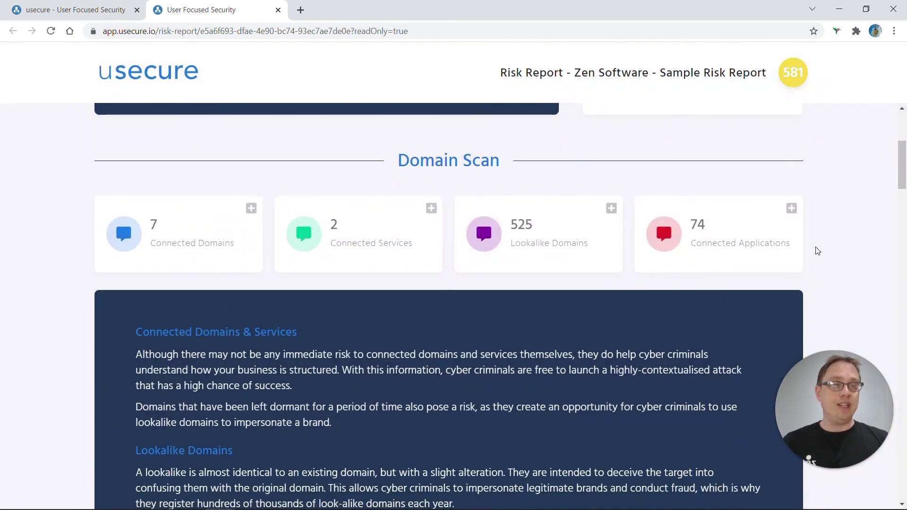
{"action": "left_click", "coordinate": [794, 211]}
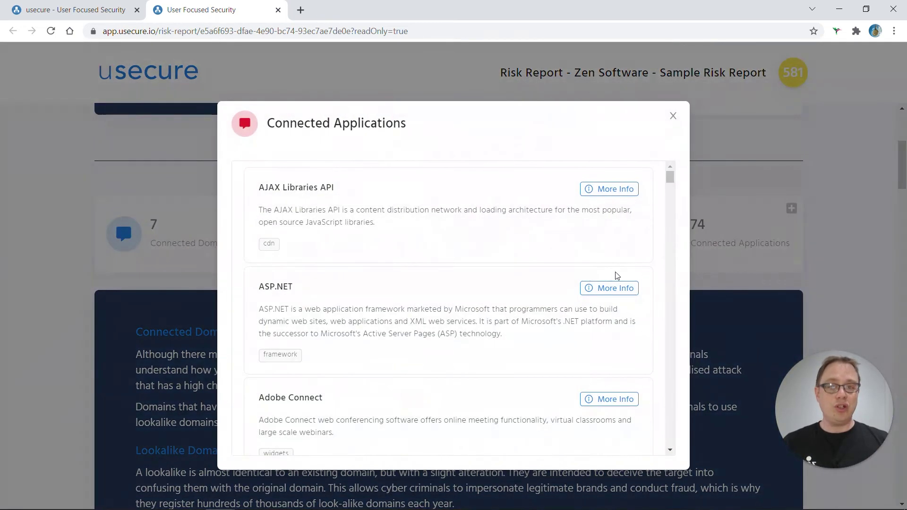
{"action": "scroll", "coordinate": [610, 274], "scroll_direction": "down", "scroll_amount": 1}
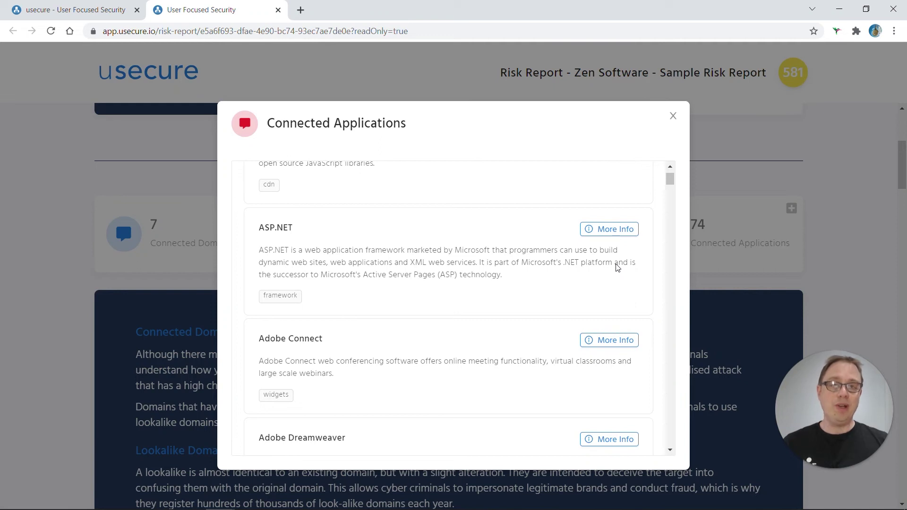
{"action": "scroll", "coordinate": [576, 270], "scroll_direction": "down", "scroll_amount": 2}
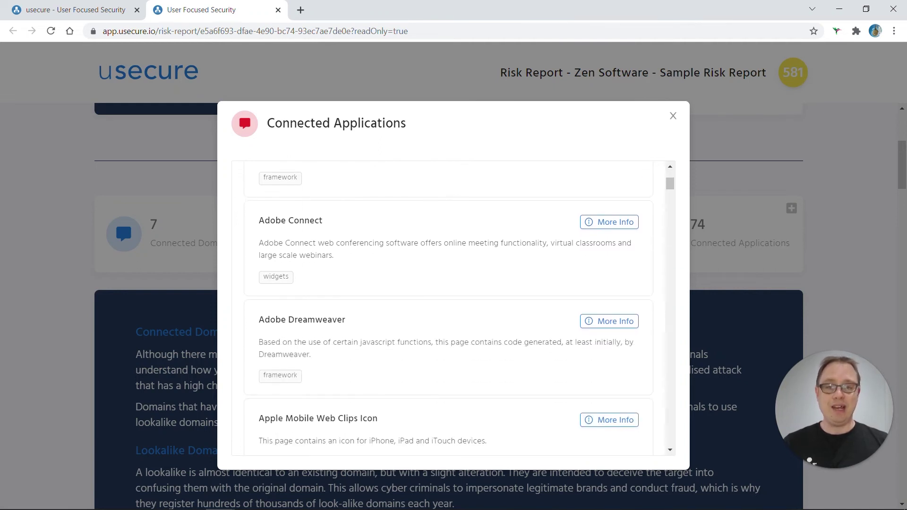
{"action": "scroll", "coordinate": [416, 288], "scroll_direction": "down", "scroll_amount": 1}
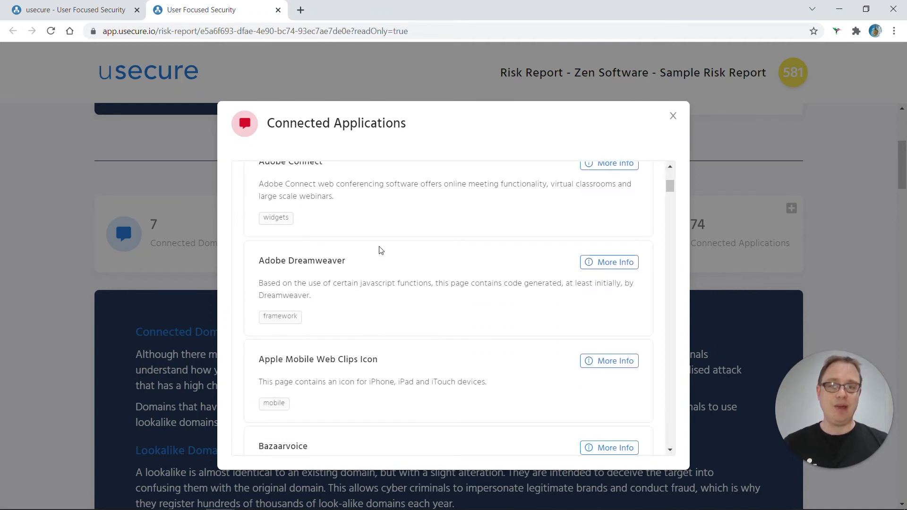
{"action": "scroll", "coordinate": [354, 206], "scroll_direction": "down", "scroll_amount": 2}
{"action": "scroll", "coordinate": [354, 208], "scroll_direction": "down", "scroll_amount": 6}
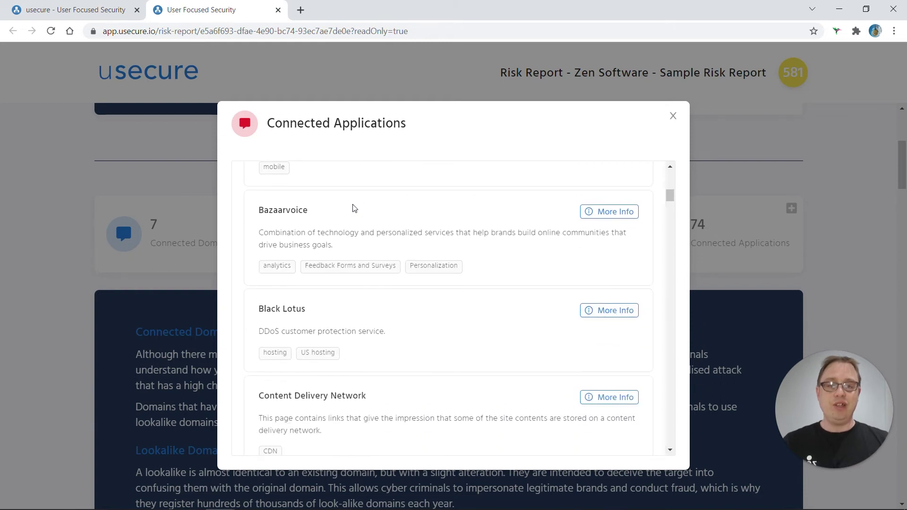
{"action": "scroll", "coordinate": [355, 208], "scroll_direction": "down", "scroll_amount": 5}
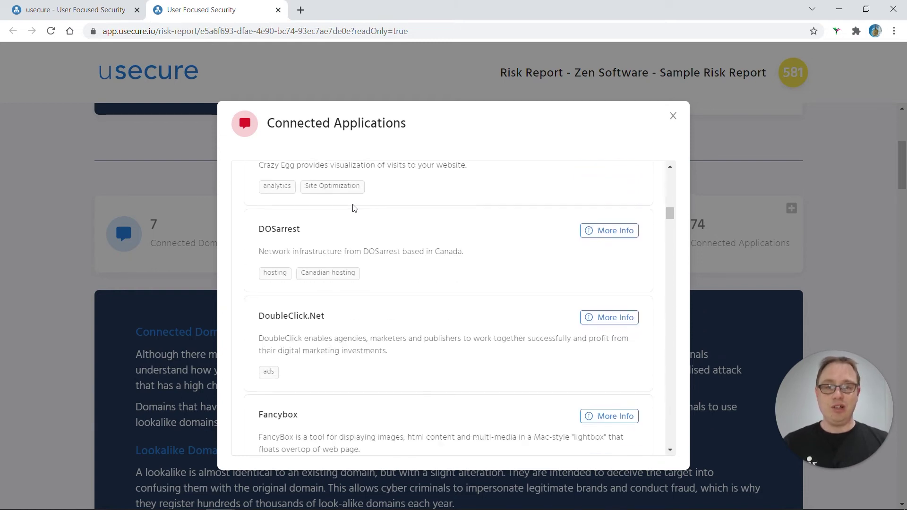
{"action": "scroll", "coordinate": [358, 239], "scroll_direction": "down", "scroll_amount": 4}
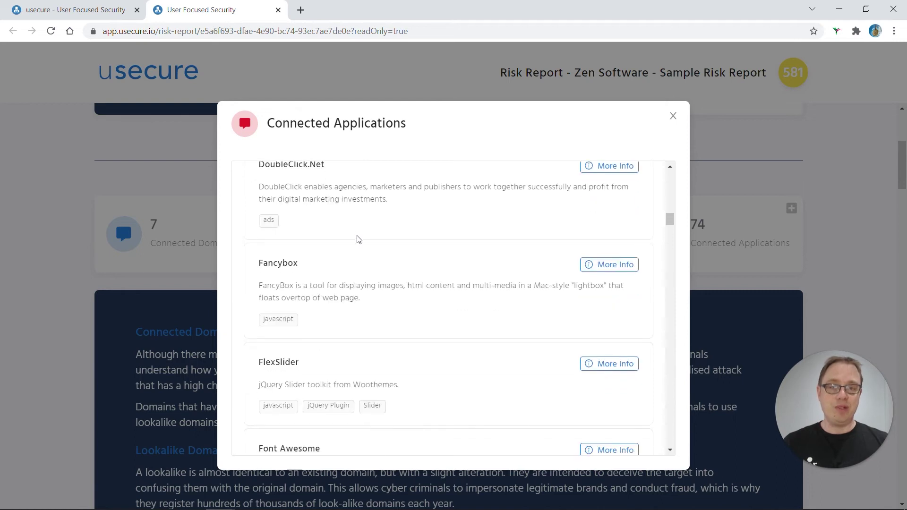
{"action": "scroll", "coordinate": [453, 309], "scroll_direction": "down", "scroll_amount": 2}
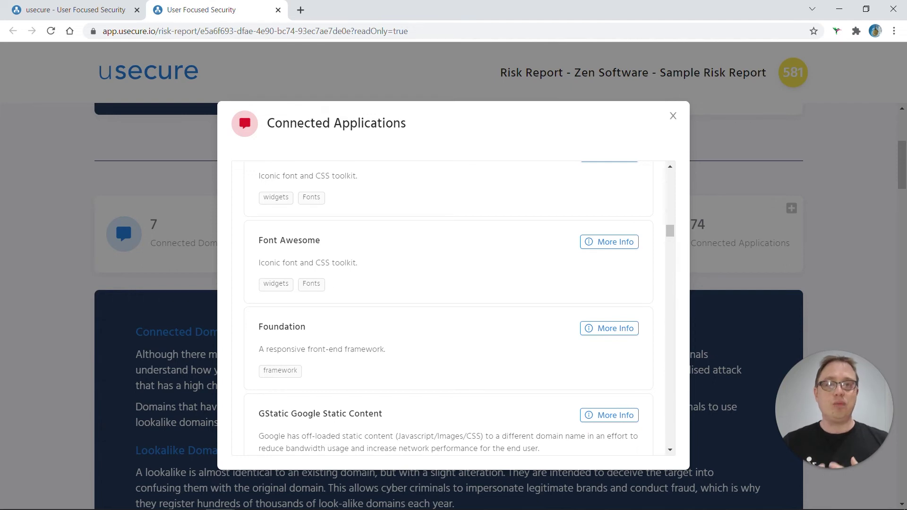
{"action": "scroll", "coordinate": [358, 239], "scroll_direction": "down", "scroll_amount": 7}
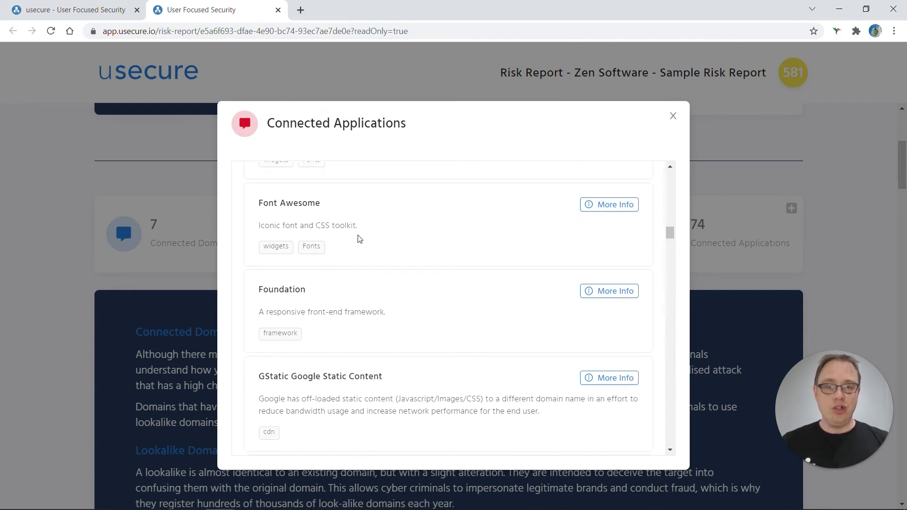
{"action": "scroll", "coordinate": [358, 239], "scroll_direction": "down", "scroll_amount": 8}
{"action": "scroll", "coordinate": [359, 239], "scroll_direction": "down", "scroll_amount": 2}
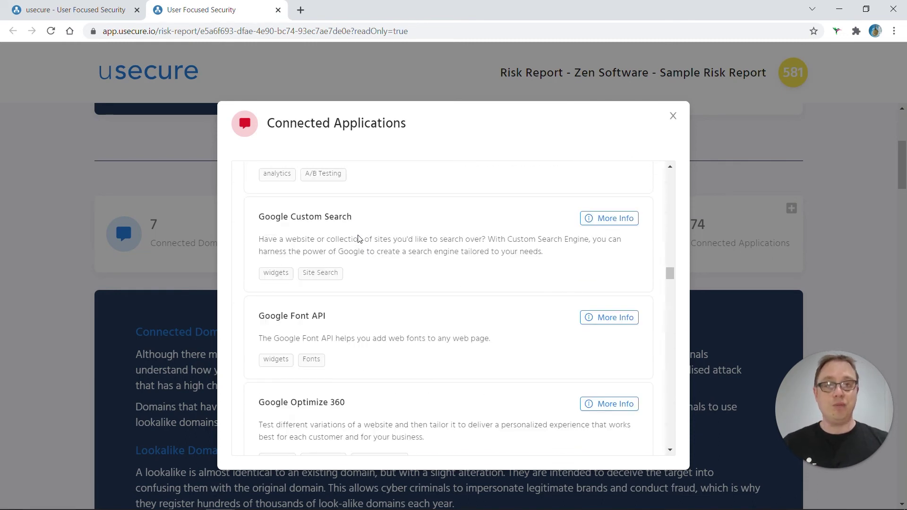
{"action": "scroll", "coordinate": [359, 239], "scroll_direction": "down", "scroll_amount": 5}
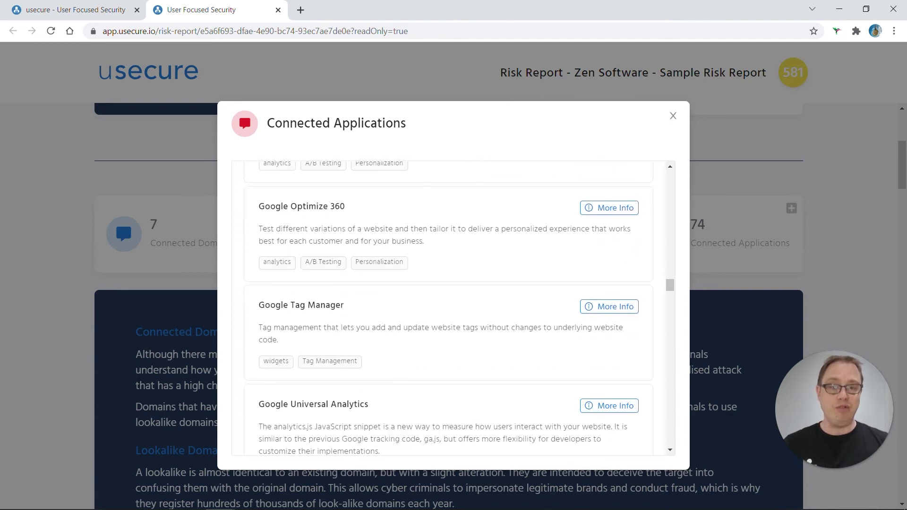
{"action": "scroll", "coordinate": [358, 239], "scroll_direction": "down", "scroll_amount": 3}
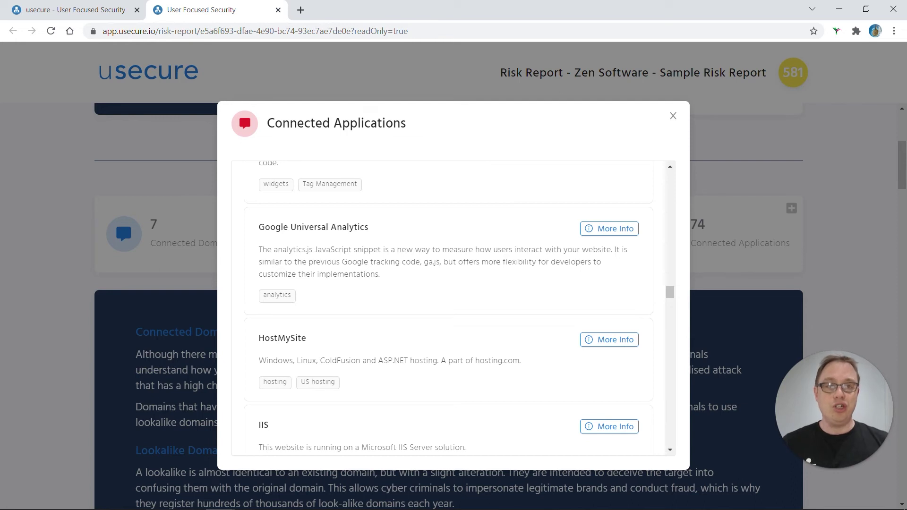
- Close the applications list and scroll to Breach Scan: 27% high, 40% medium, 0% low risk
{"action": "left_click", "coordinate": [675, 119]}
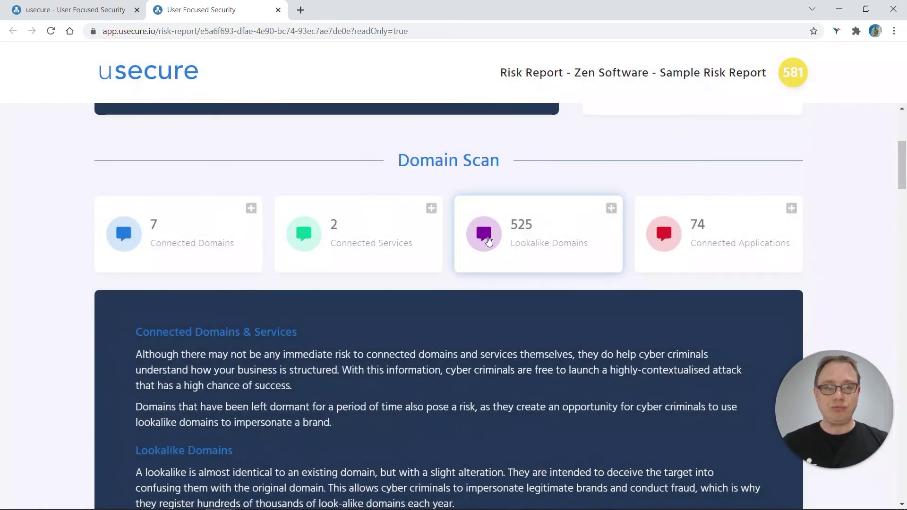
{"action": "scroll", "coordinate": [482, 208], "scroll_direction": "down", "scroll_amount": 1}
{"action": "scroll", "coordinate": [162, 346], "scroll_direction": "down", "scroll_amount": 2}
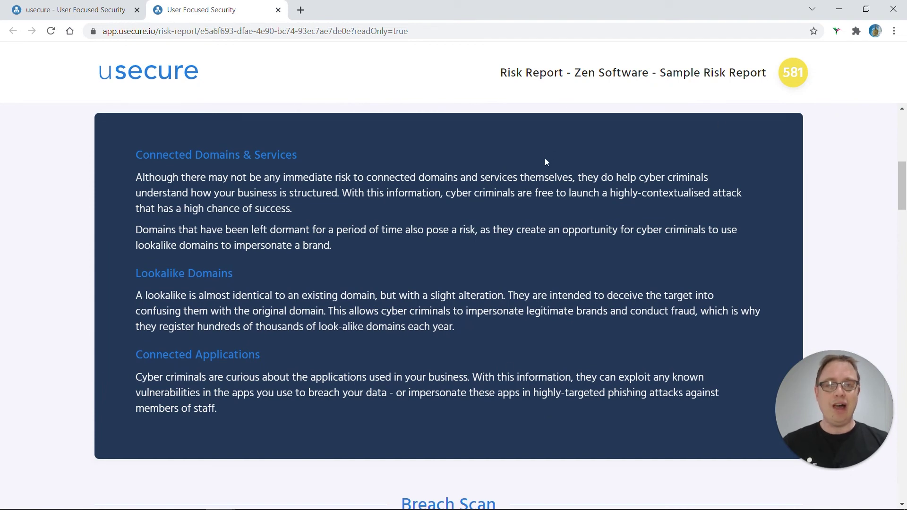
{"action": "scroll", "coordinate": [491, 396], "scroll_direction": "down", "scroll_amount": 4}
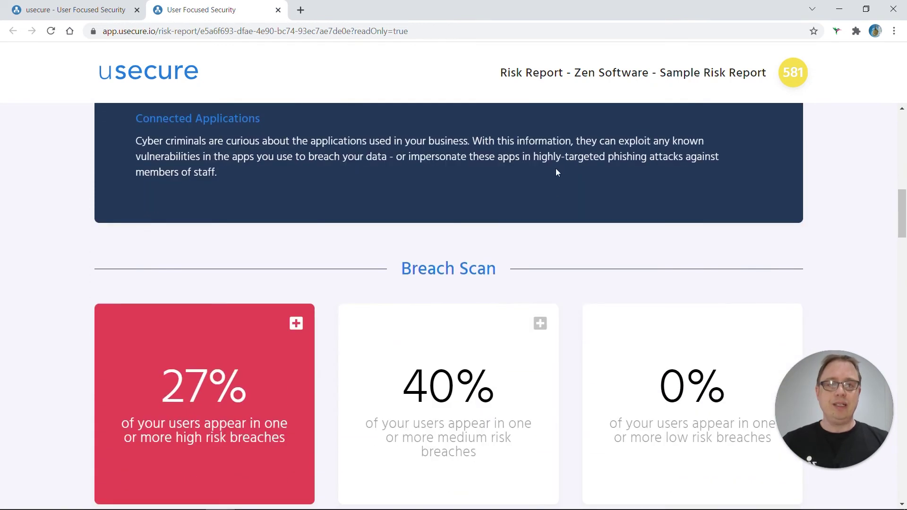
{"action": "scroll", "coordinate": [316, 188], "scroll_direction": "down", "scroll_amount": 1}
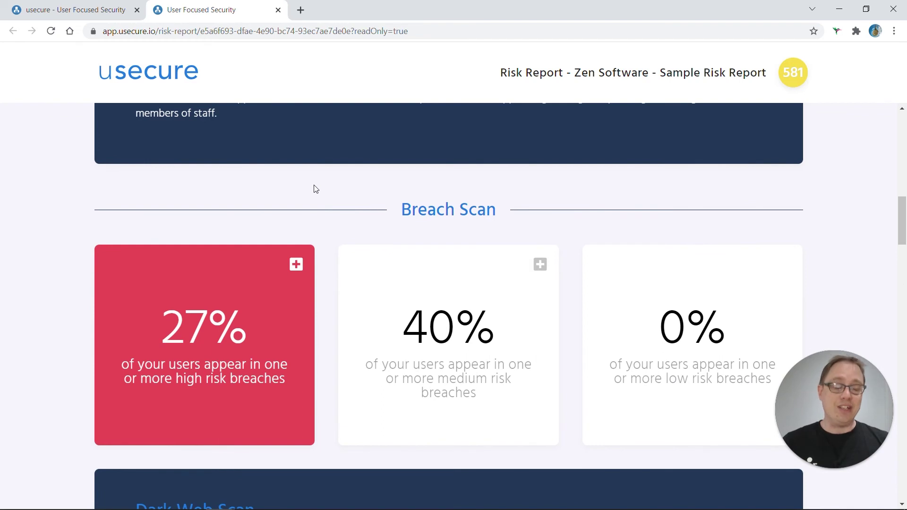
{"action": "scroll", "coordinate": [317, 189], "scroll_direction": "down", "scroll_amount": 1}
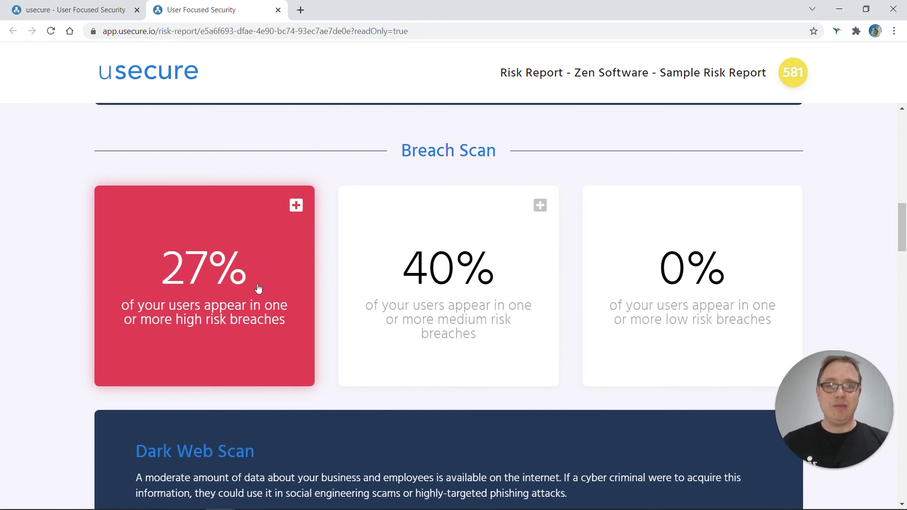
- Inspect the 15 high-risk breaches behind the red 27% card, then close that list
{"action": "left_click", "coordinate": [297, 206]}
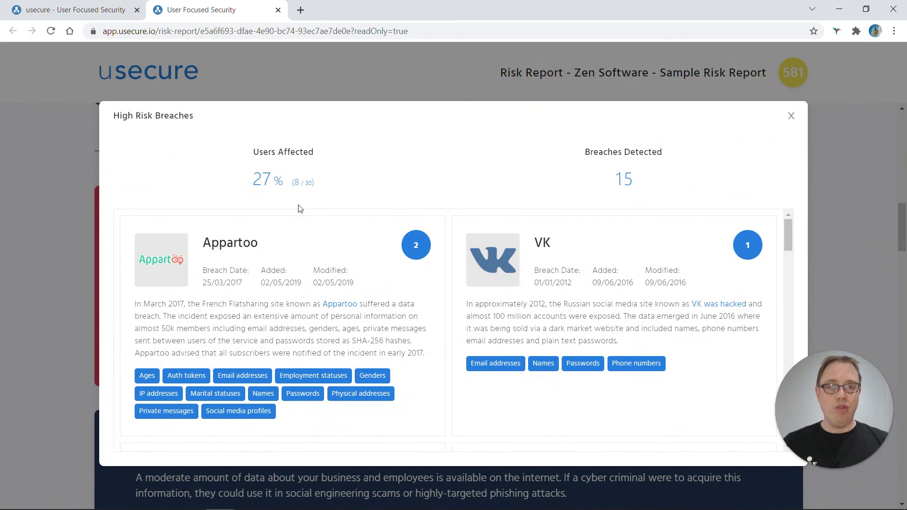
{"action": "left_click_drag", "start_coordinate": [791, 242], "coordinate": [756, 405]}
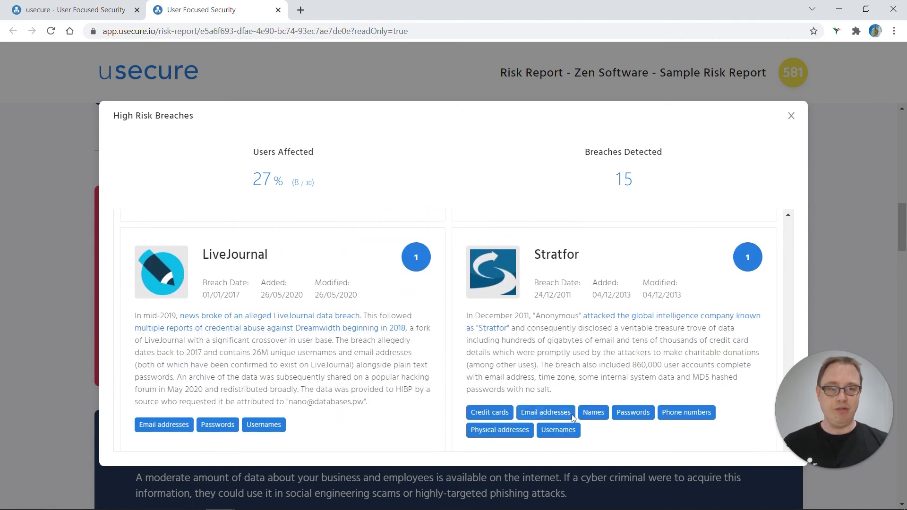
{"action": "left_click", "coordinate": [792, 117]}
- Read the Phishing Campaign results (77% opened, 52% visited, 33% compromised) down to Time to Breach
{"action": "scroll", "coordinate": [560, 282], "scroll_direction": "down", "scroll_amount": 9}
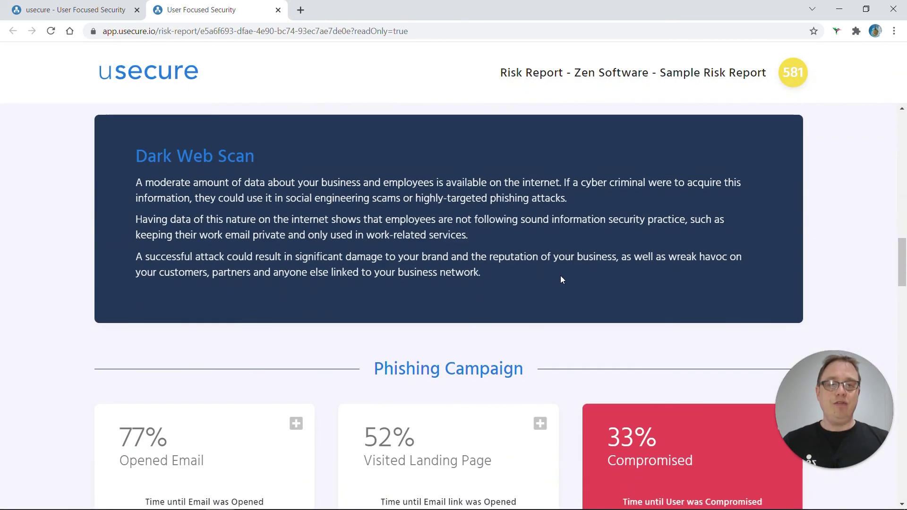
{"action": "scroll", "coordinate": [562, 278], "scroll_direction": "down", "scroll_amount": 1}
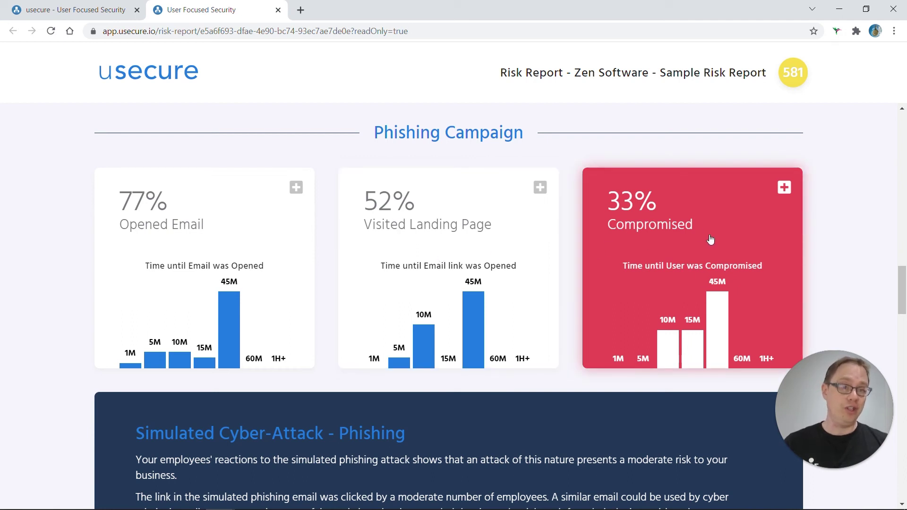
{"action": "scroll", "coordinate": [704, 277], "scroll_direction": "down", "scroll_amount": 1}
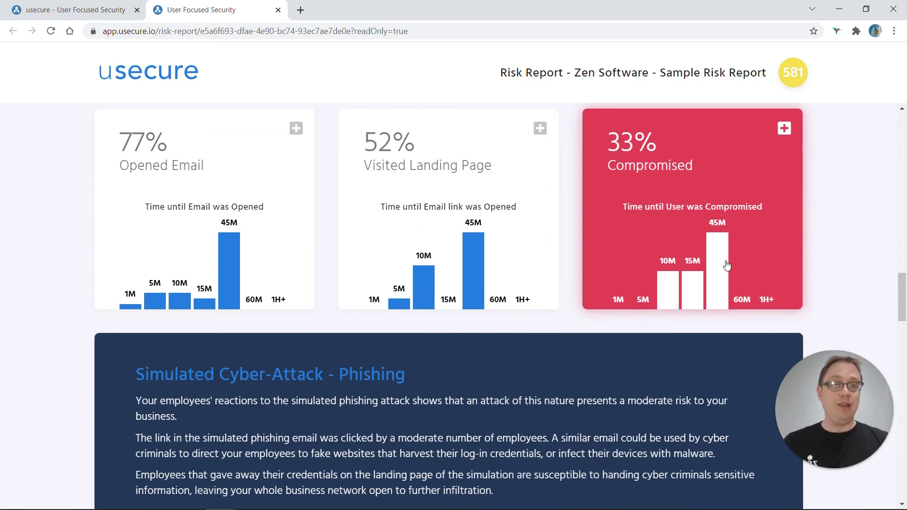
{"action": "scroll", "coordinate": [732, 266], "scroll_direction": "down", "scroll_amount": 1}
{"action": "scroll", "coordinate": [667, 246], "scroll_direction": "up", "scroll_amount": 1}
{"action": "scroll", "coordinate": [672, 239], "scroll_direction": "down", "scroll_amount": 1}
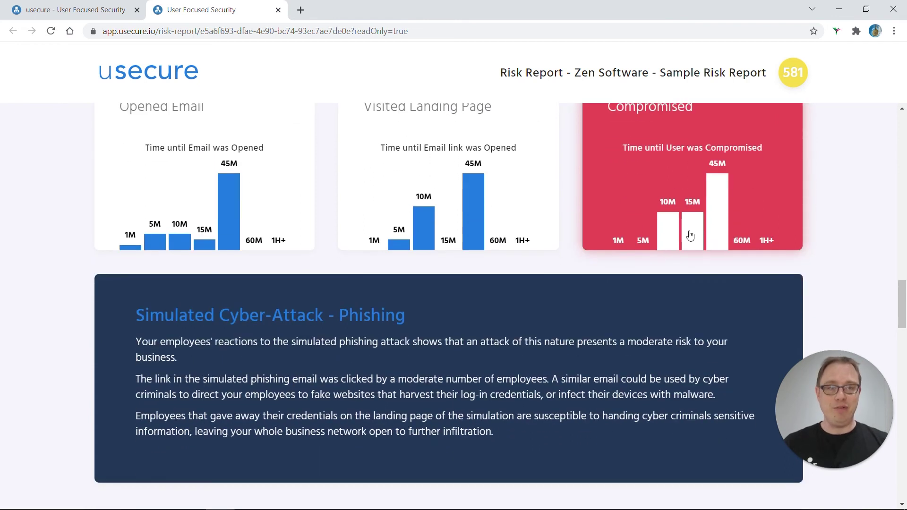
{"action": "scroll", "coordinate": [691, 232], "scroll_direction": "down", "scroll_amount": 3}
- Read the 1 hour 29 minutes attack timeline and its explanation, heading toward the Summary
{"action": "scroll", "coordinate": [693, 235], "scroll_direction": "down", "scroll_amount": 1}
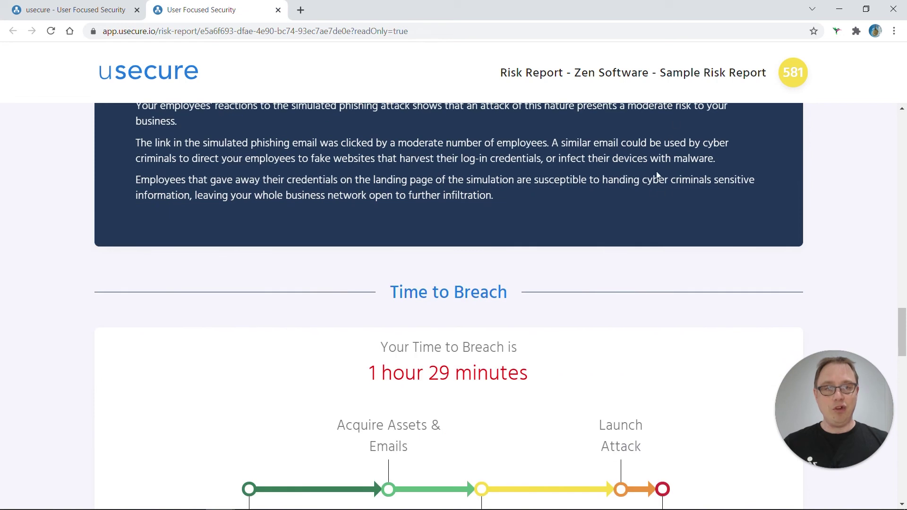
{"action": "scroll", "coordinate": [651, 198], "scroll_direction": "down", "scroll_amount": 2}
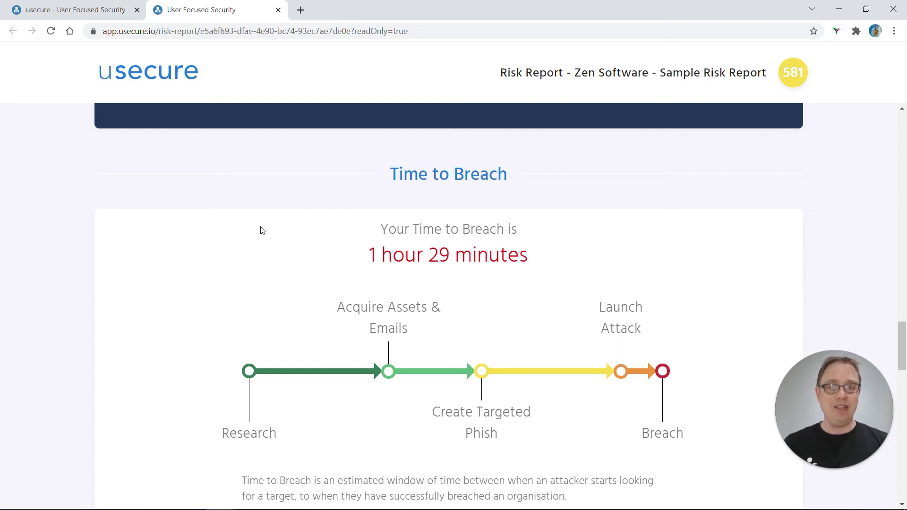
{"action": "scroll", "coordinate": [553, 259], "scroll_direction": "down", "scroll_amount": 3}
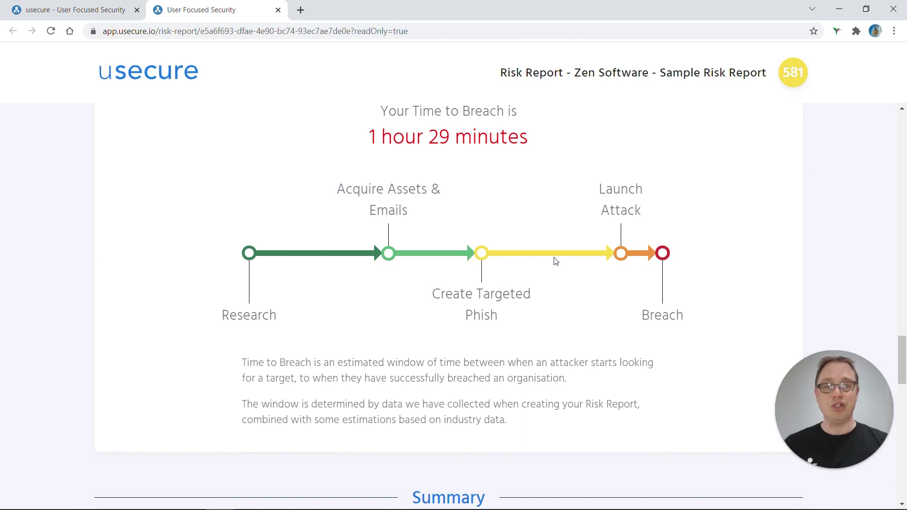
- Read the Summary and What to Do Now recommendations, then return to the 581 Medium Risk overview
{"action": "scroll", "coordinate": [554, 258], "scroll_direction": "down", "scroll_amount": 9}
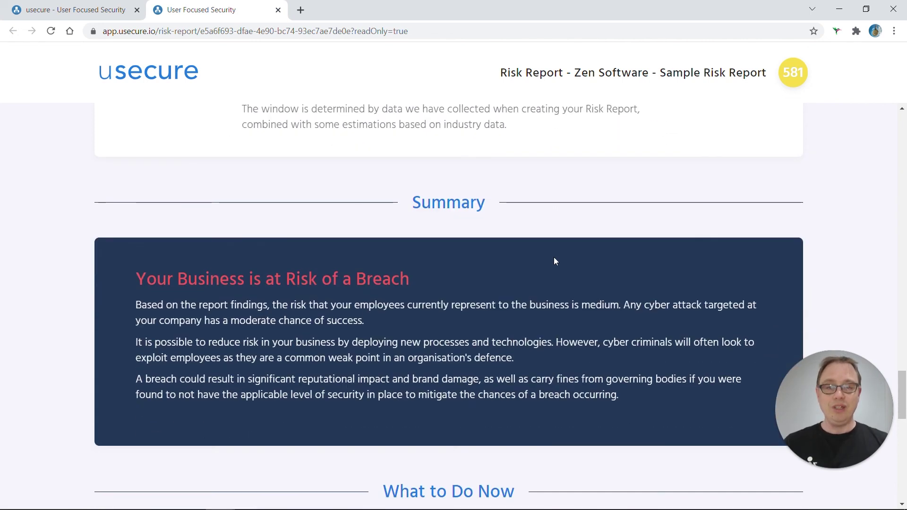
{"action": "scroll", "coordinate": [540, 305], "scroll_direction": "down", "scroll_amount": 1}
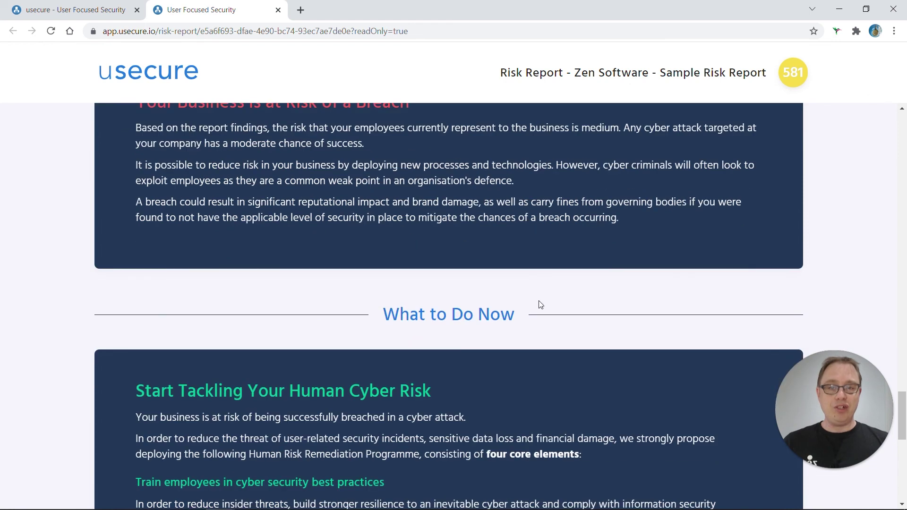
{"action": "scroll", "coordinate": [541, 305], "scroll_direction": "down", "scroll_amount": 2}
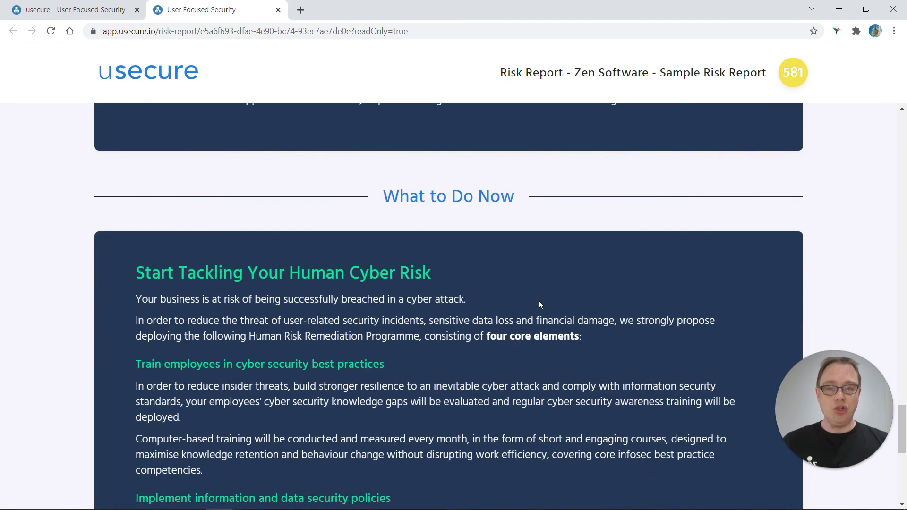
{"action": "scroll", "coordinate": [540, 304], "scroll_direction": "down", "scroll_amount": 4}
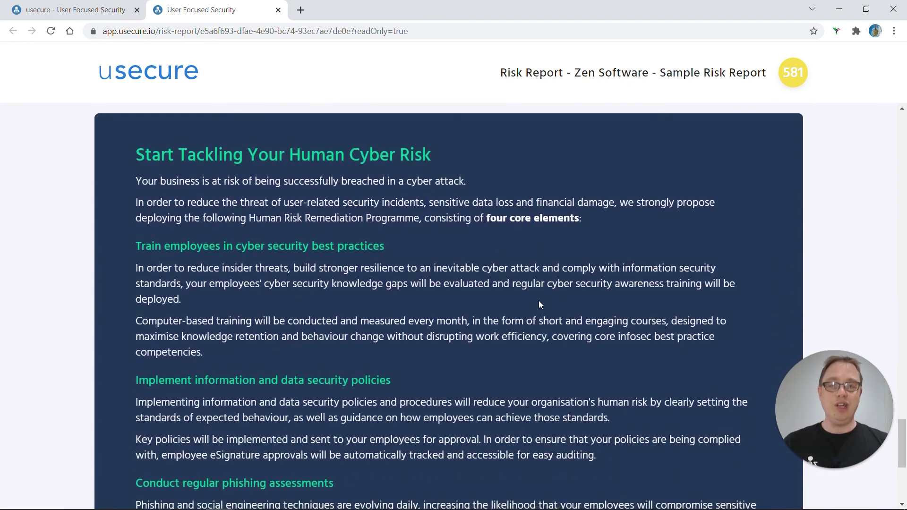
{"action": "scroll", "coordinate": [539, 304], "scroll_direction": "down", "scroll_amount": 1}
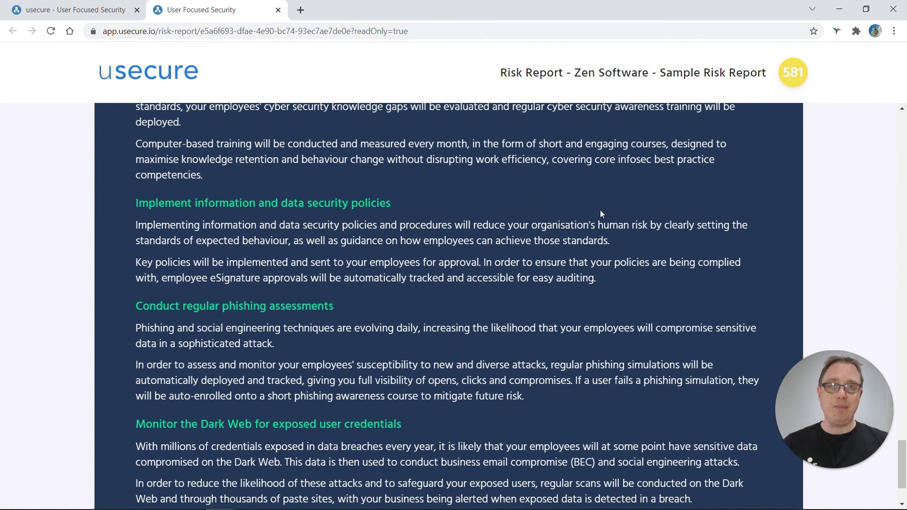
{"action": "scroll", "coordinate": [601, 214], "scroll_direction": "up", "scroll_amount": 15}
{"action": "scroll", "coordinate": [601, 213], "scroll_direction": "up", "scroll_amount": 20}
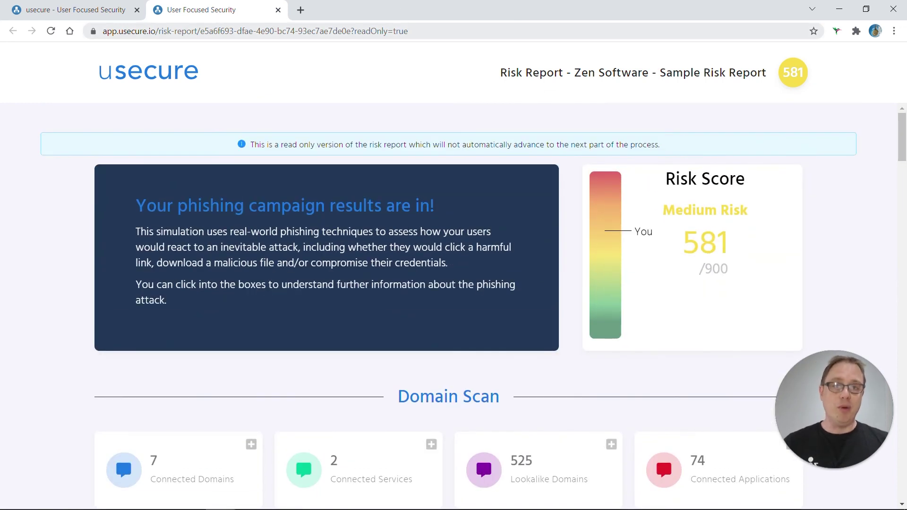
- Select the read-only report URL in the address bar, then scroll to the Domain Scan totals
{"action": "left_click_drag", "start_coordinate": [408, 31], "coordinate": [97, 31]}
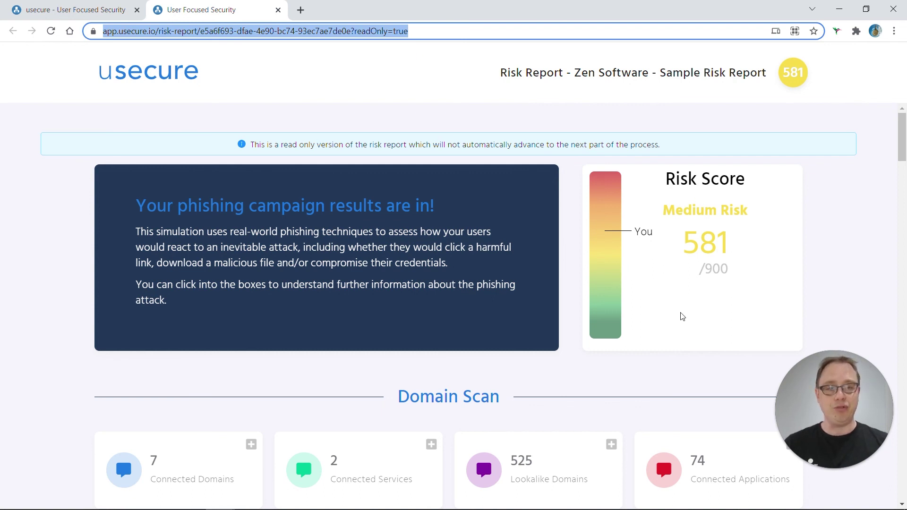
{"action": "scroll", "coordinate": [683, 316], "scroll_direction": "down", "scroll_amount": 1}
{"action": "scroll", "coordinate": [682, 316], "scroll_direction": "down", "scroll_amount": 1}
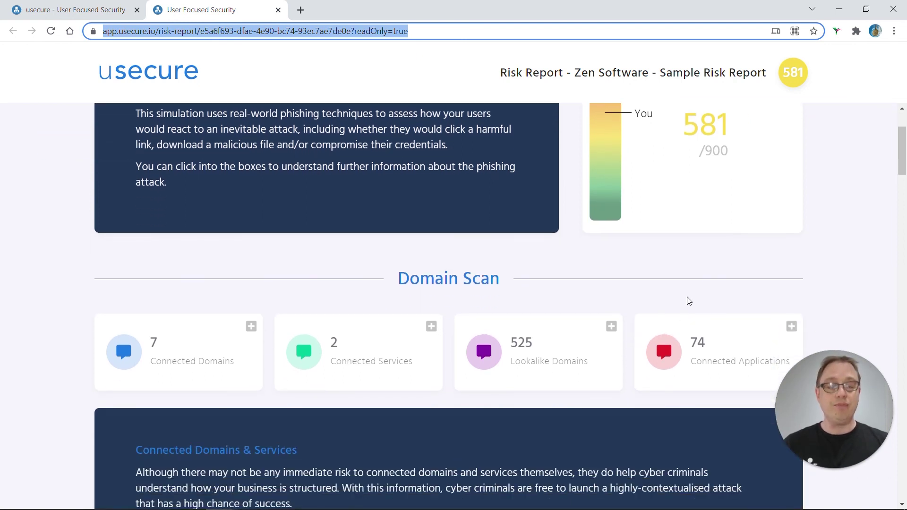